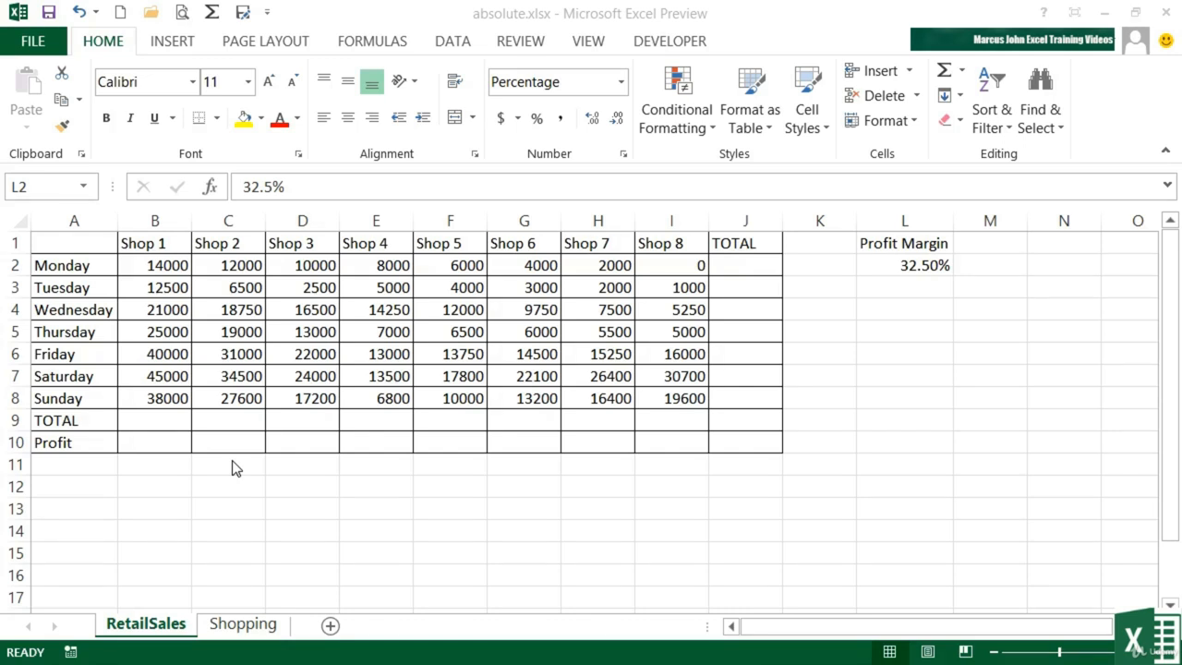
Sum the daily shop sales in B2:J9 with AutoSum to fill the TOTAL row and column.
left_click(168, 421)
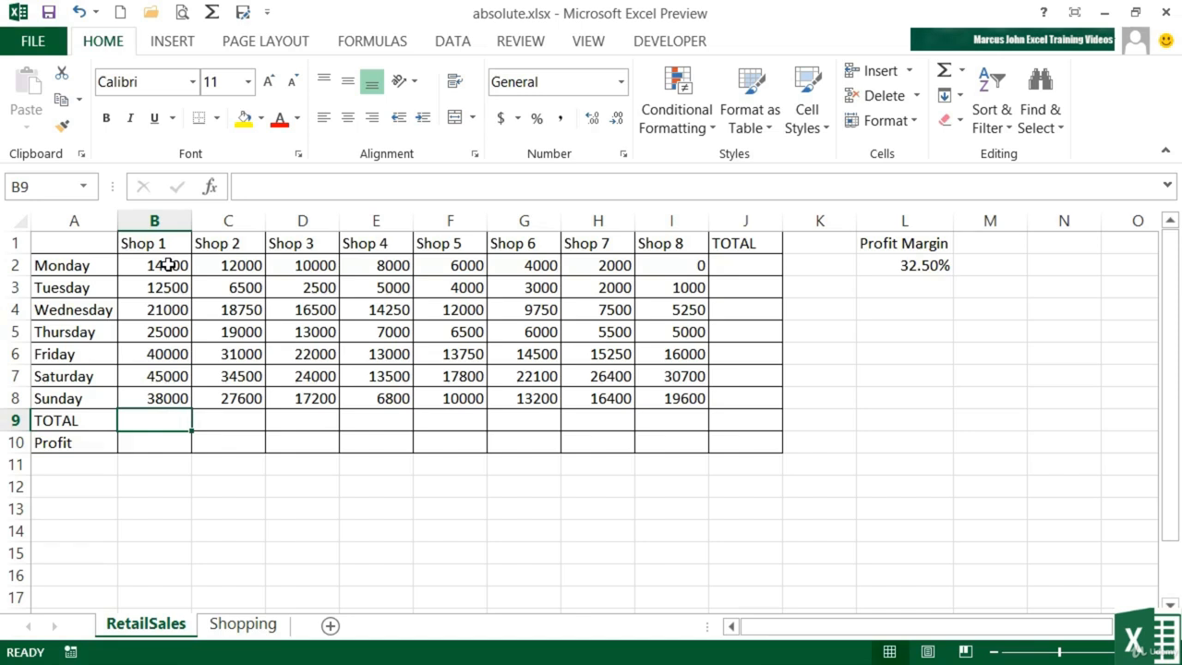
left_click_drag(167, 265, 721, 420)
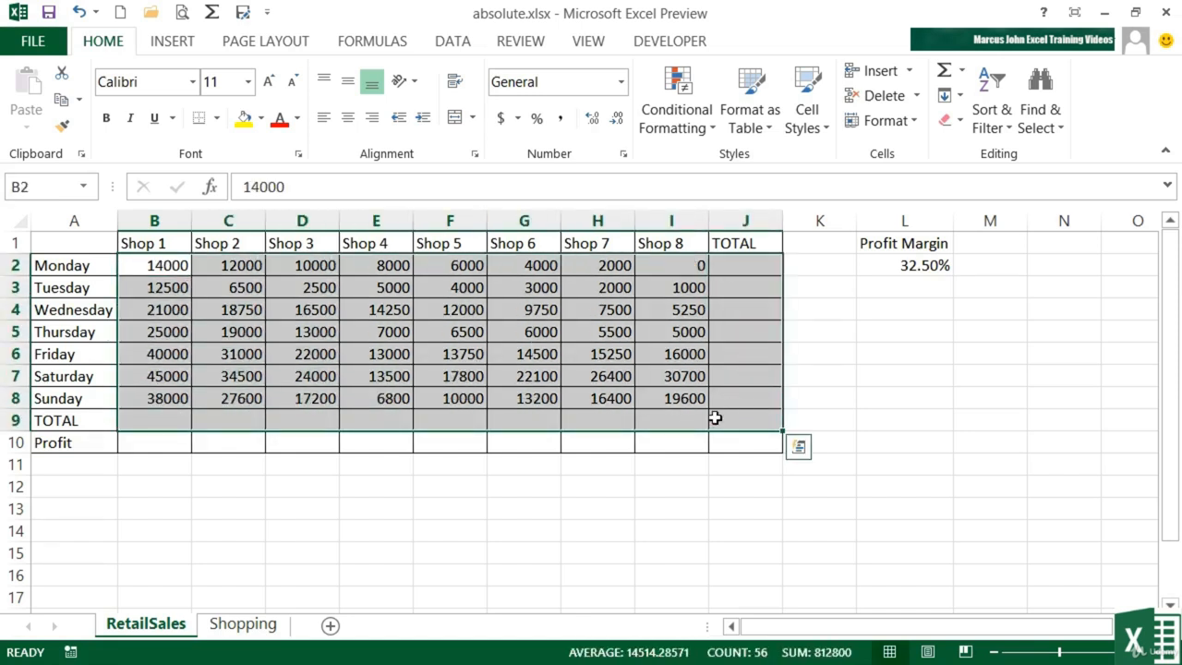
left_click(944, 82)
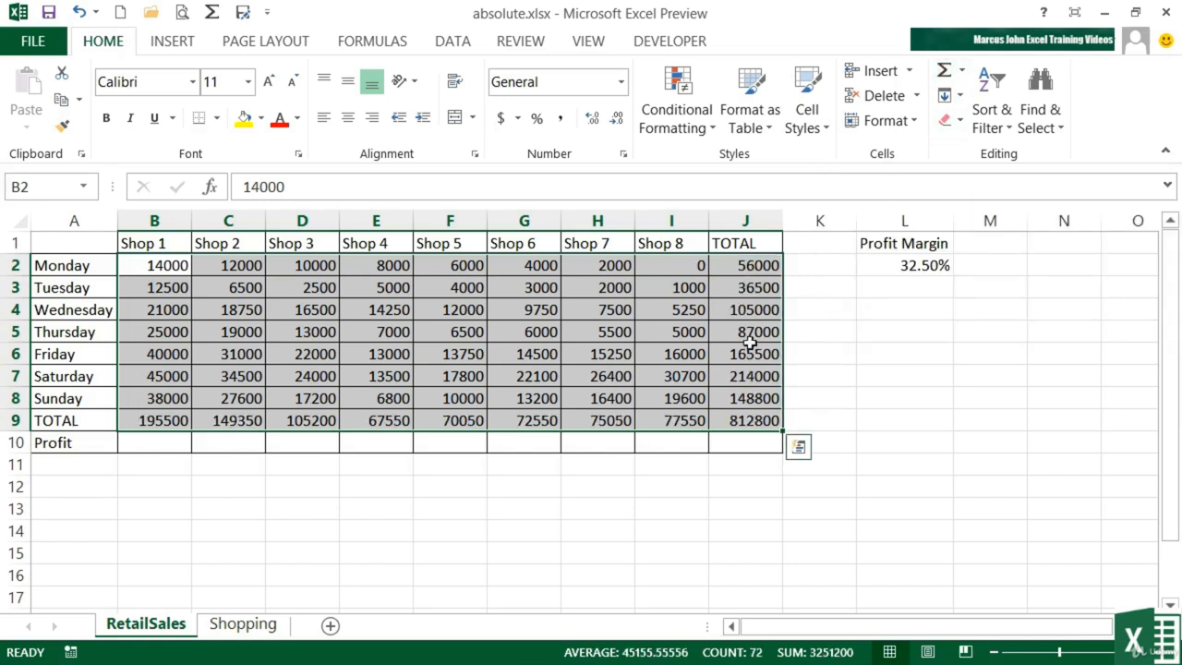
Enter the formula =B9*L2 in the Profit cell for Shop 1.
left_click(158, 443)
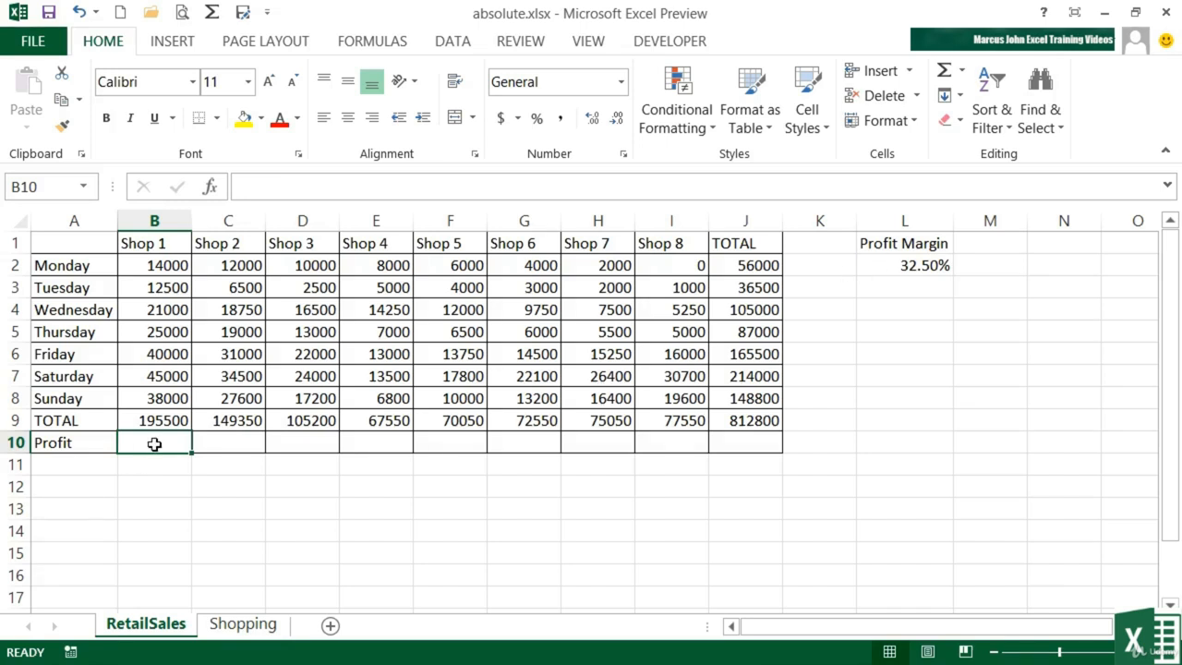
type("=")
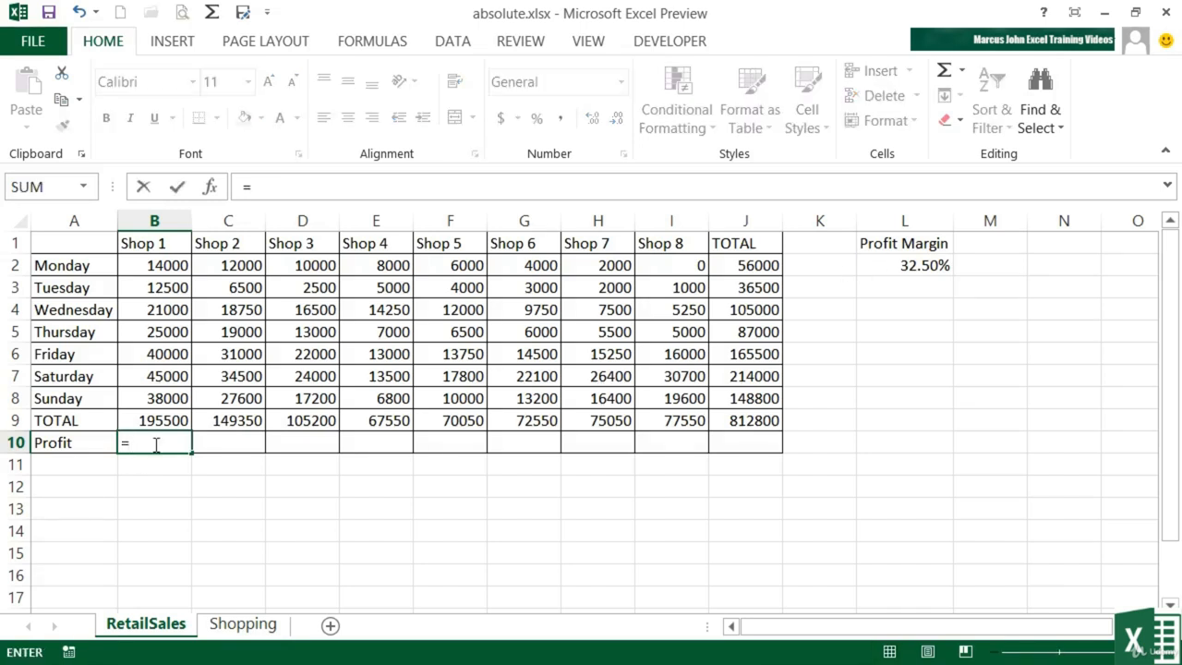
key("Up")
type("*")
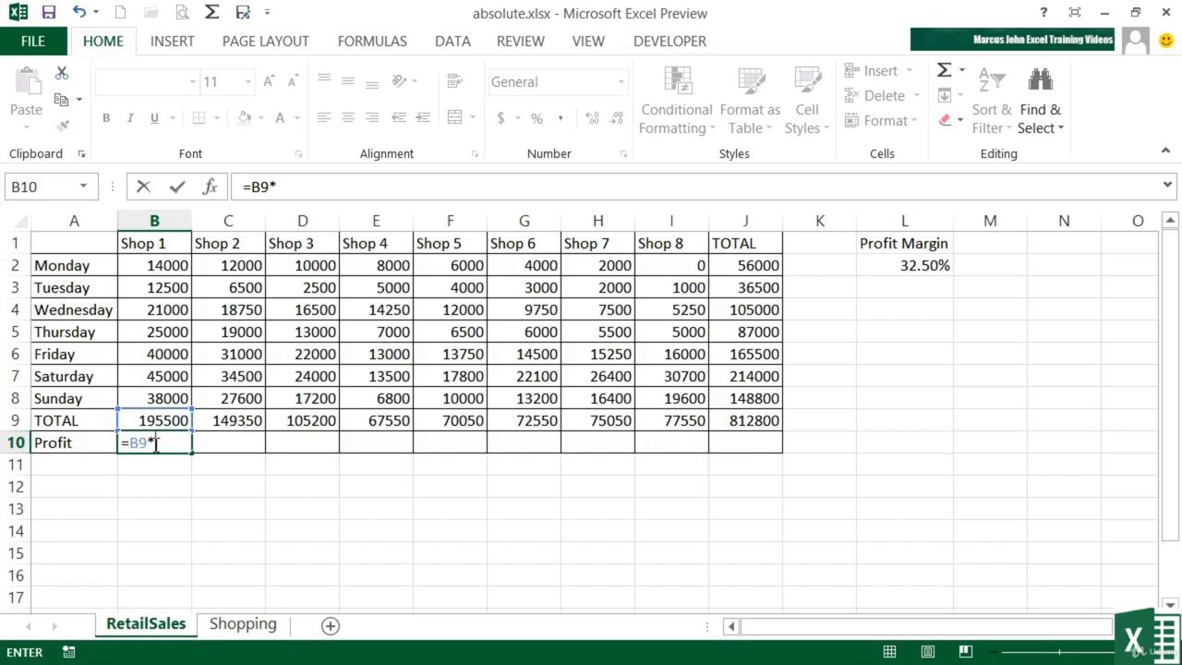
left_click(927, 266)
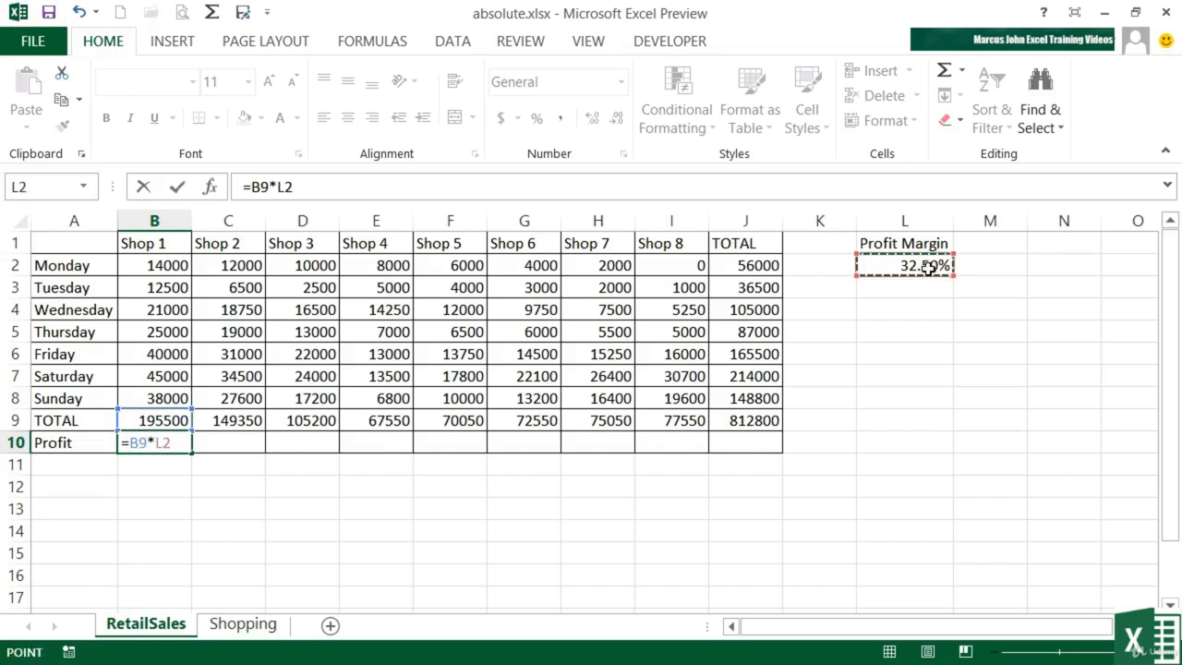
key("Return")
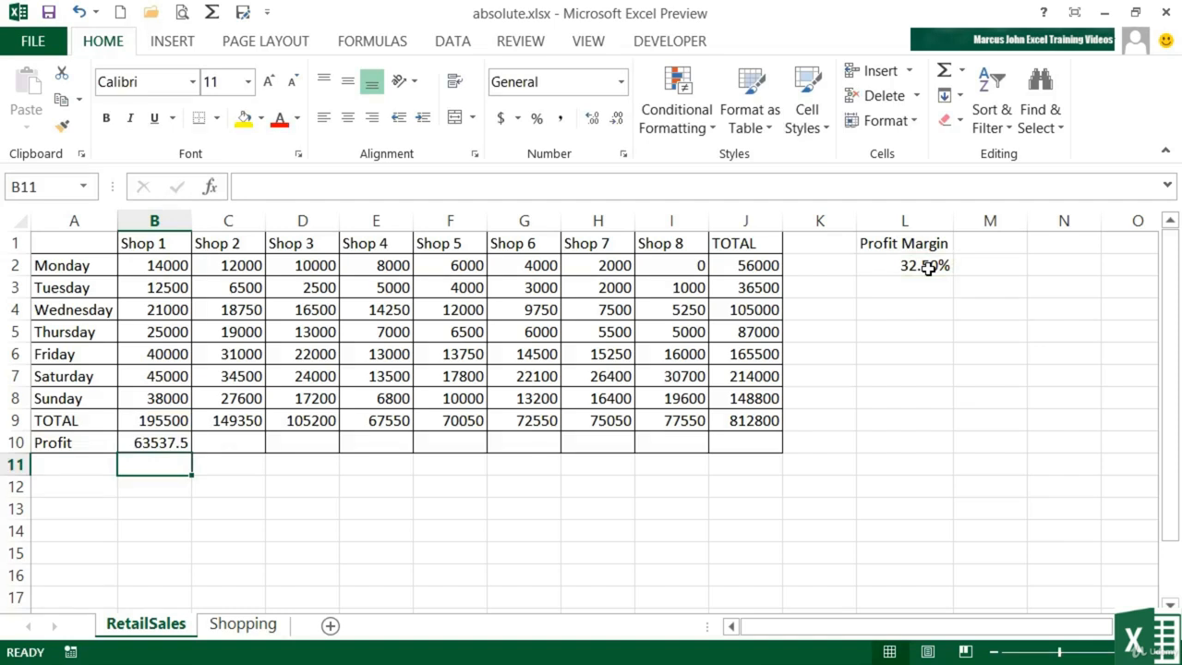
Fill the Profit formula from B10 across row 10 to the TOTAL column.
key("Up")
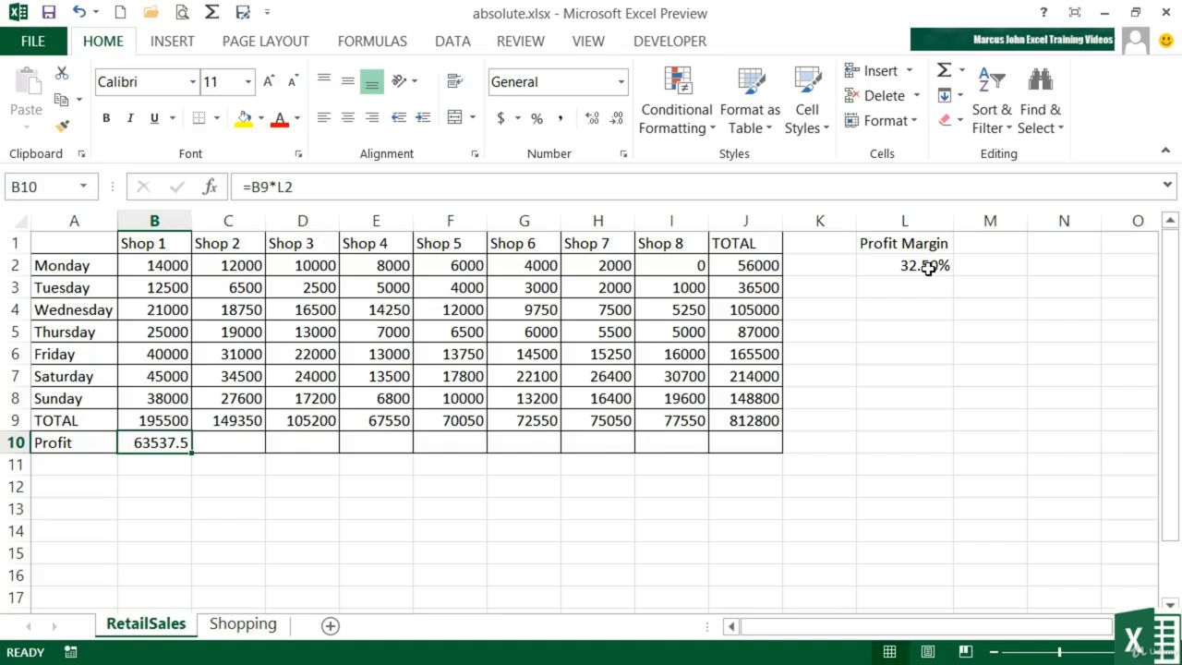
left_click(225, 444)
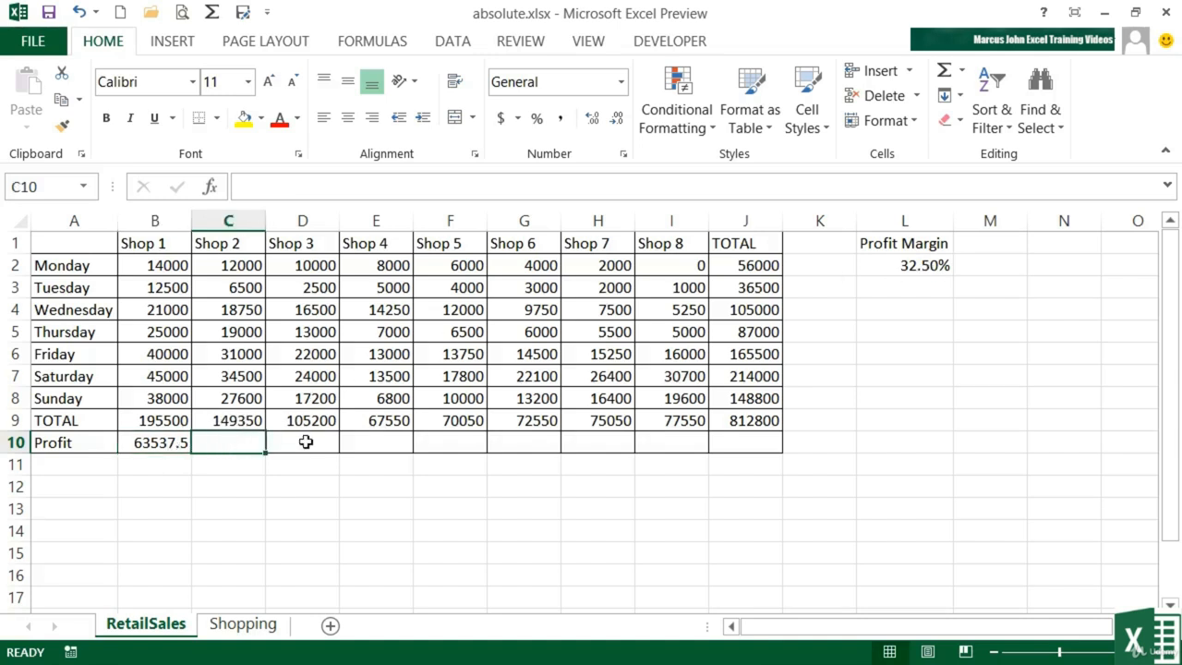
left_click(163, 444)
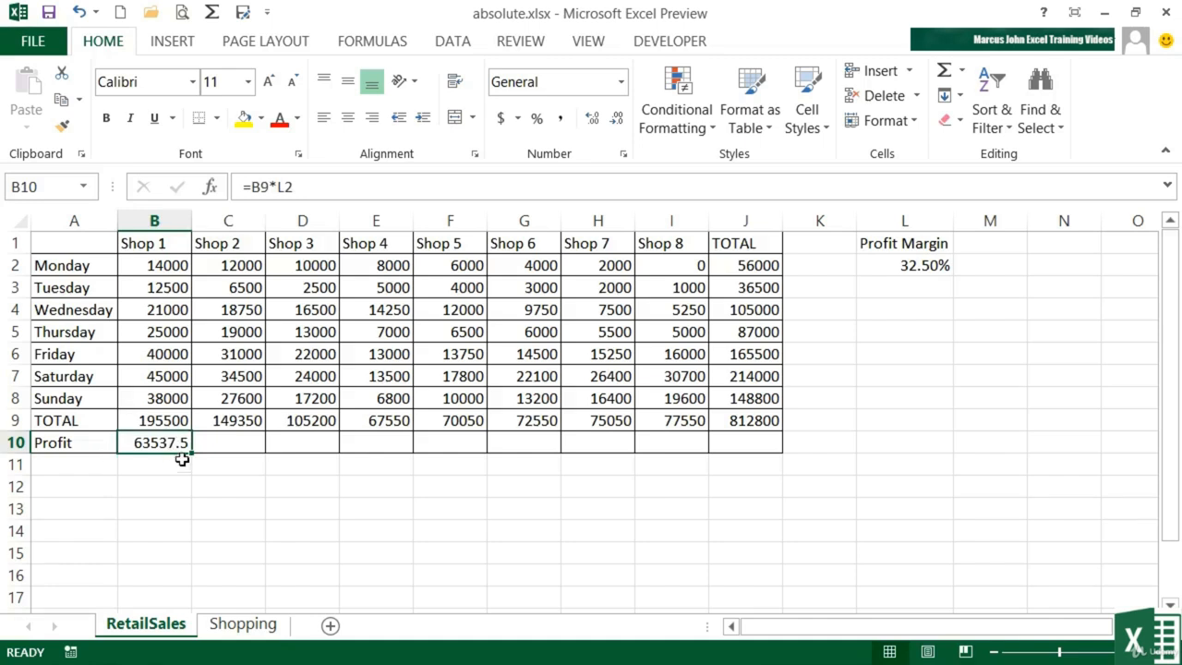
left_click_drag(191, 453, 763, 442)
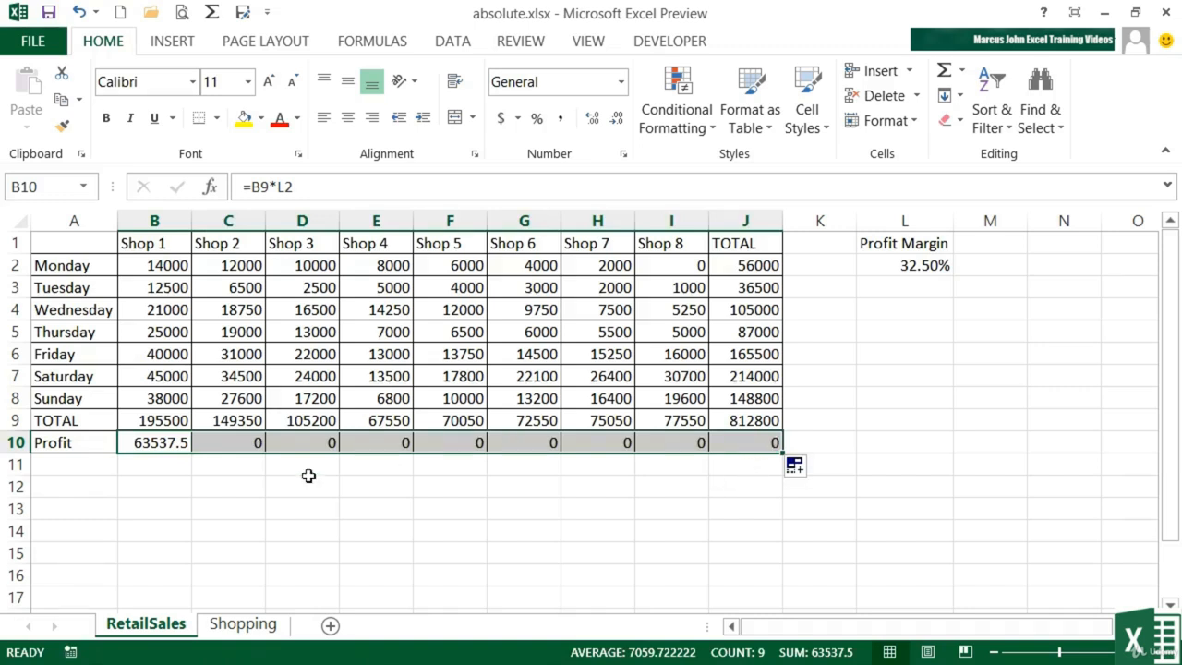
Inspect the copied Profit formulas in D10 and J10 without changing them.
left_click(316, 442)
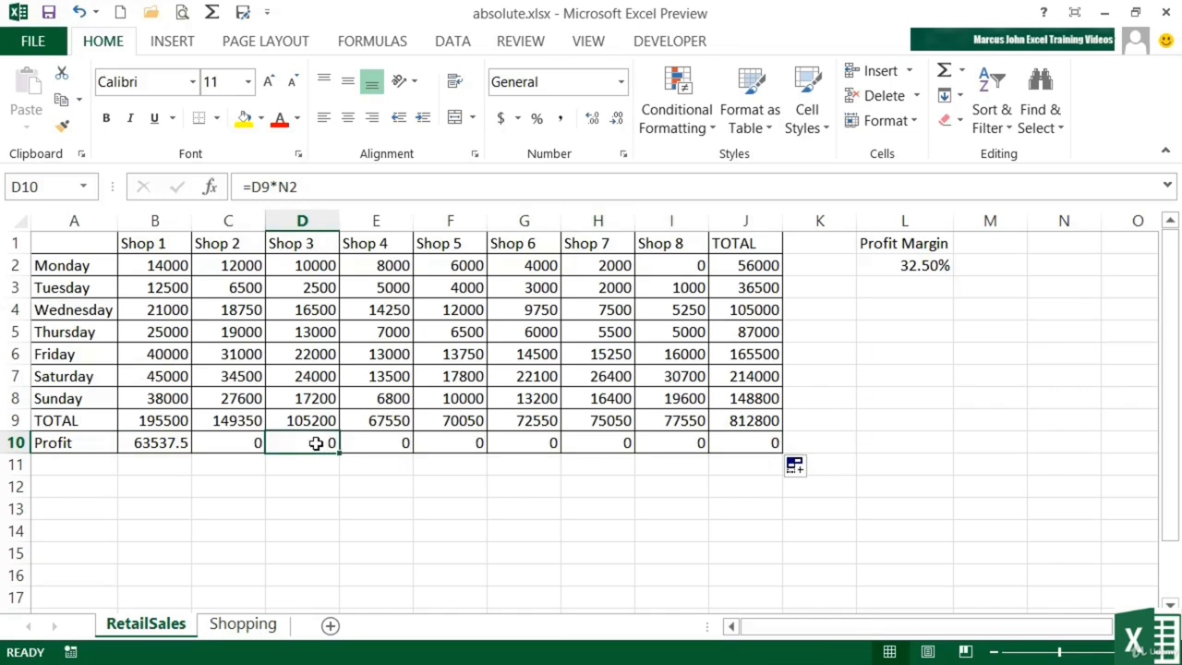
double_click(323, 453)
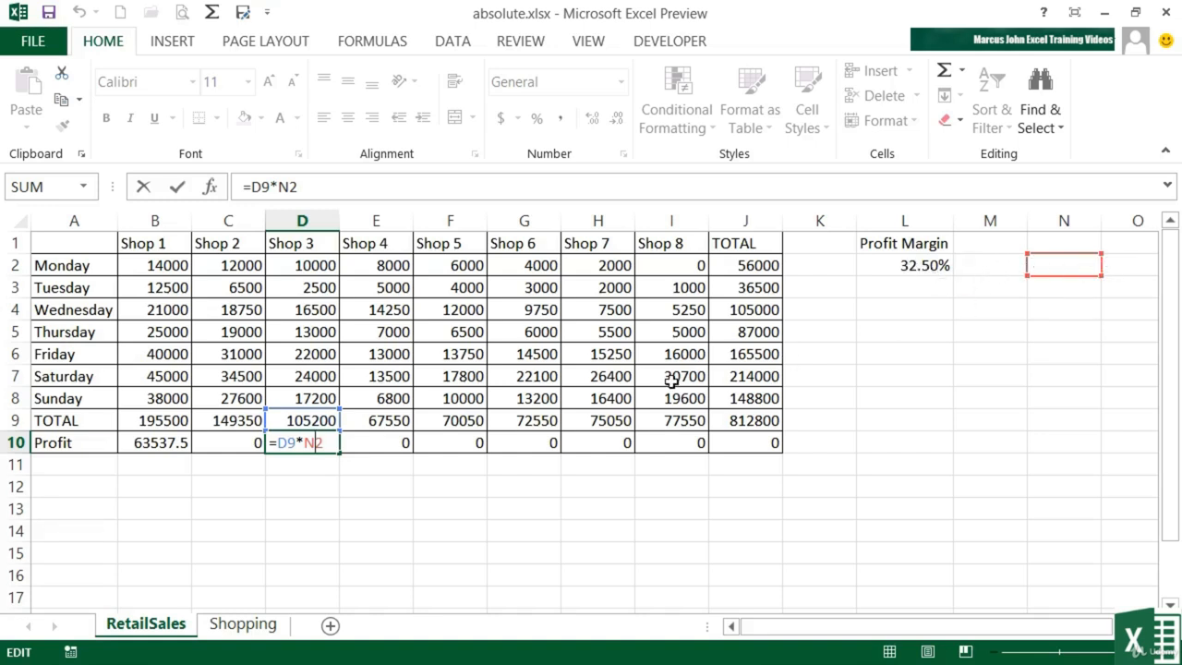
key("Tab")
left_click(745, 446)
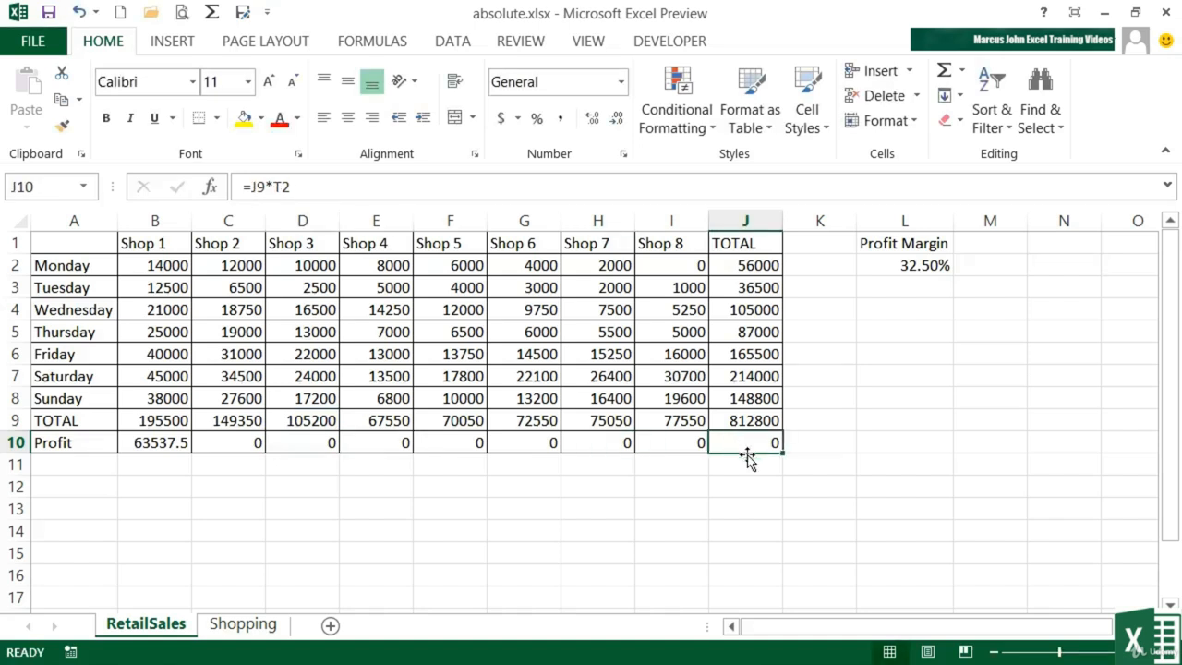
double_click(747, 451)
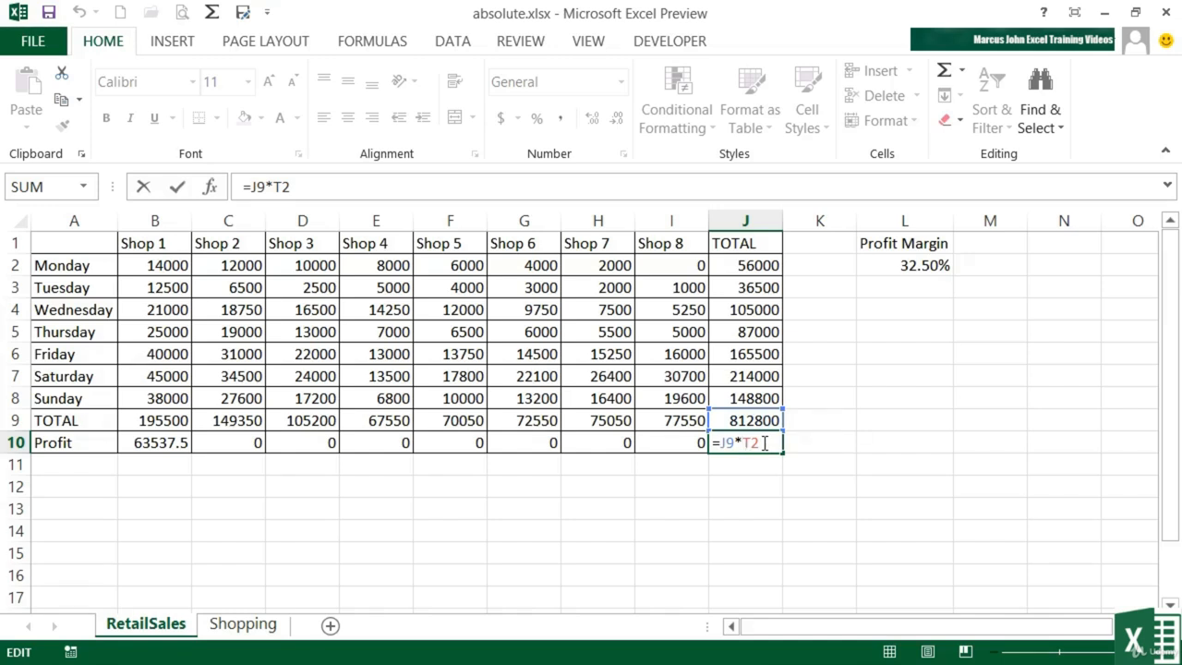
key("Escape")
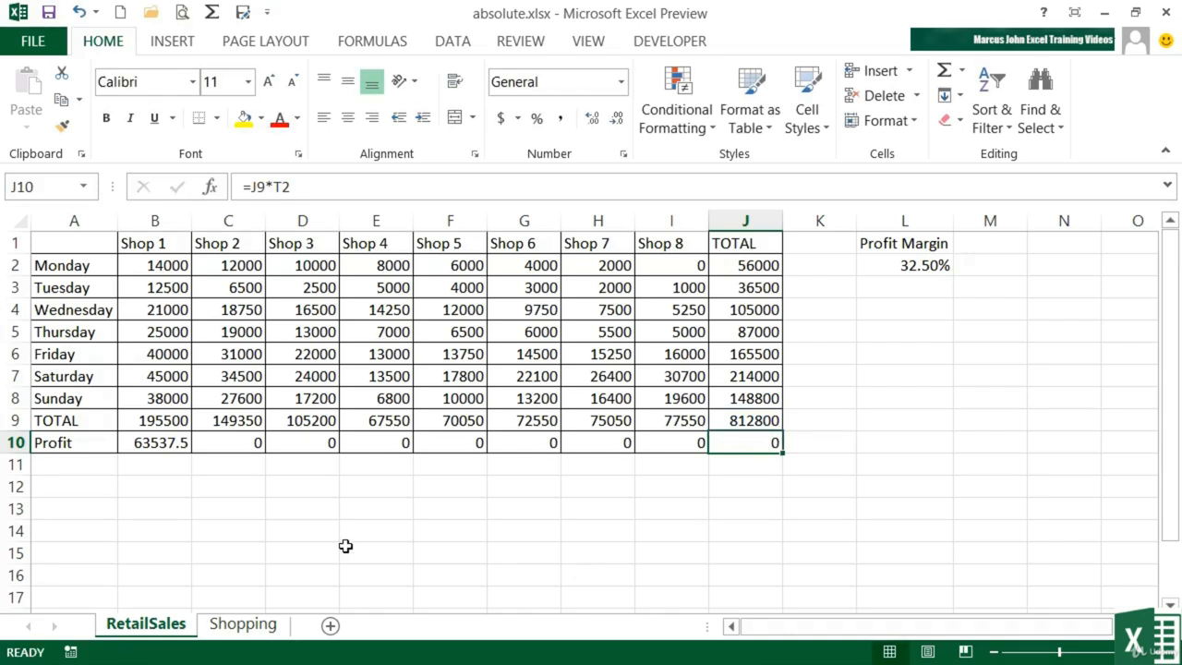
Make the margin reference absolute so B10's formula becomes =B9*$L$2.
left_click(163, 444)
double_click(182, 448)
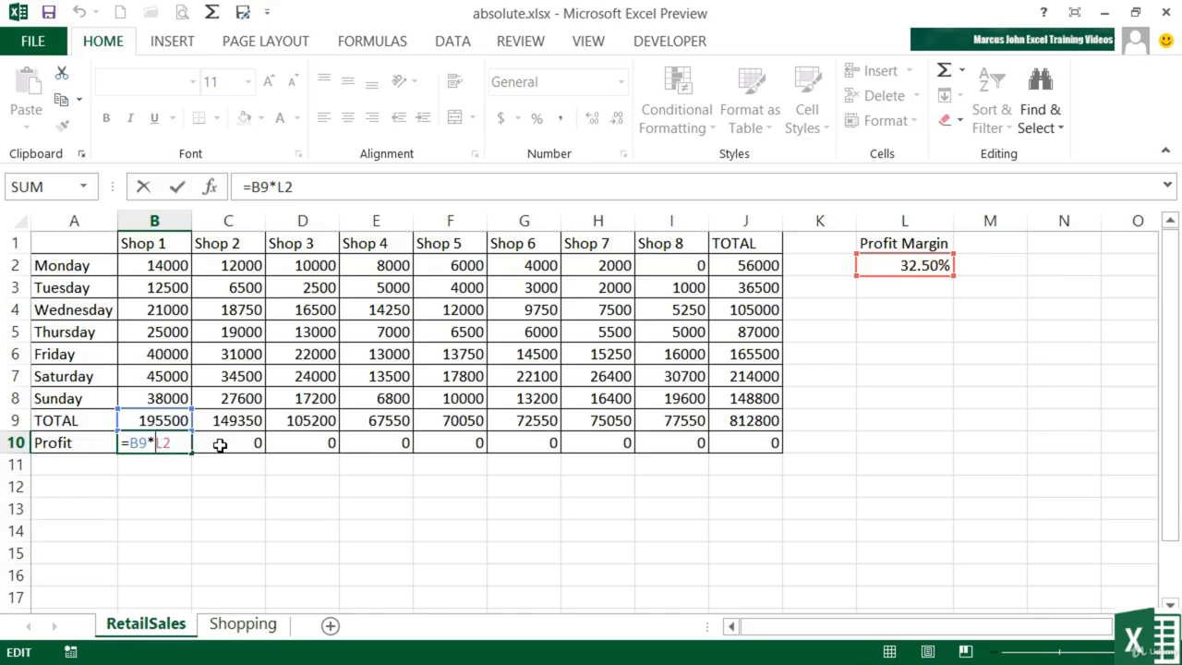
type("$")
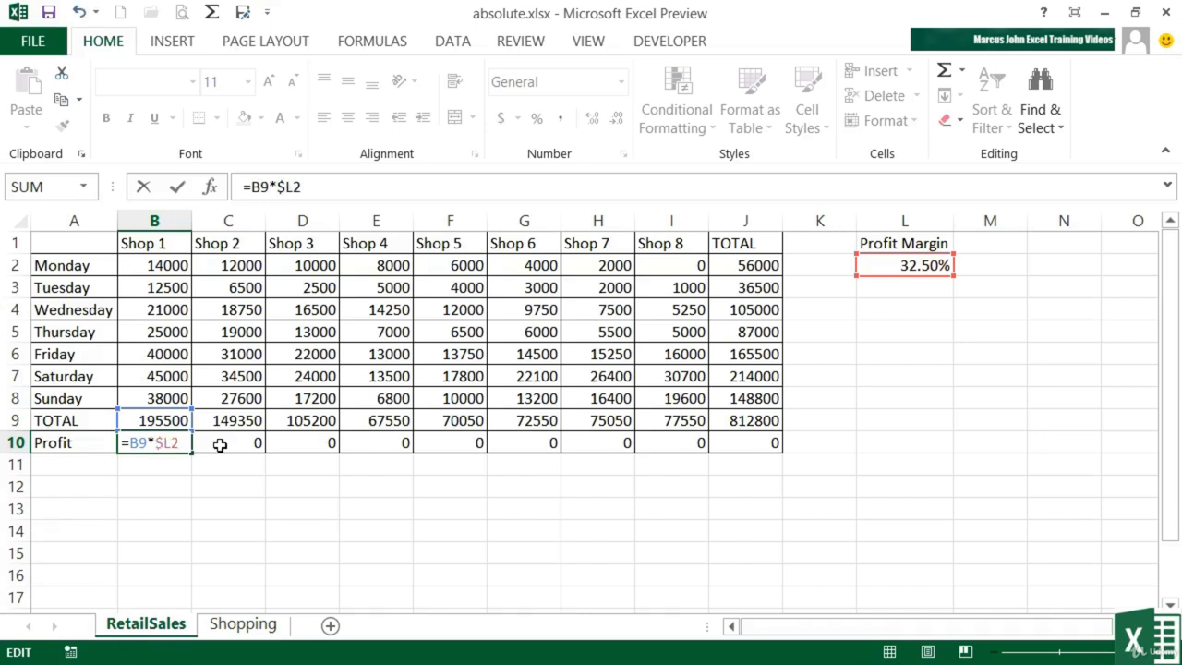
key("Right")
type("$")
key("Return")
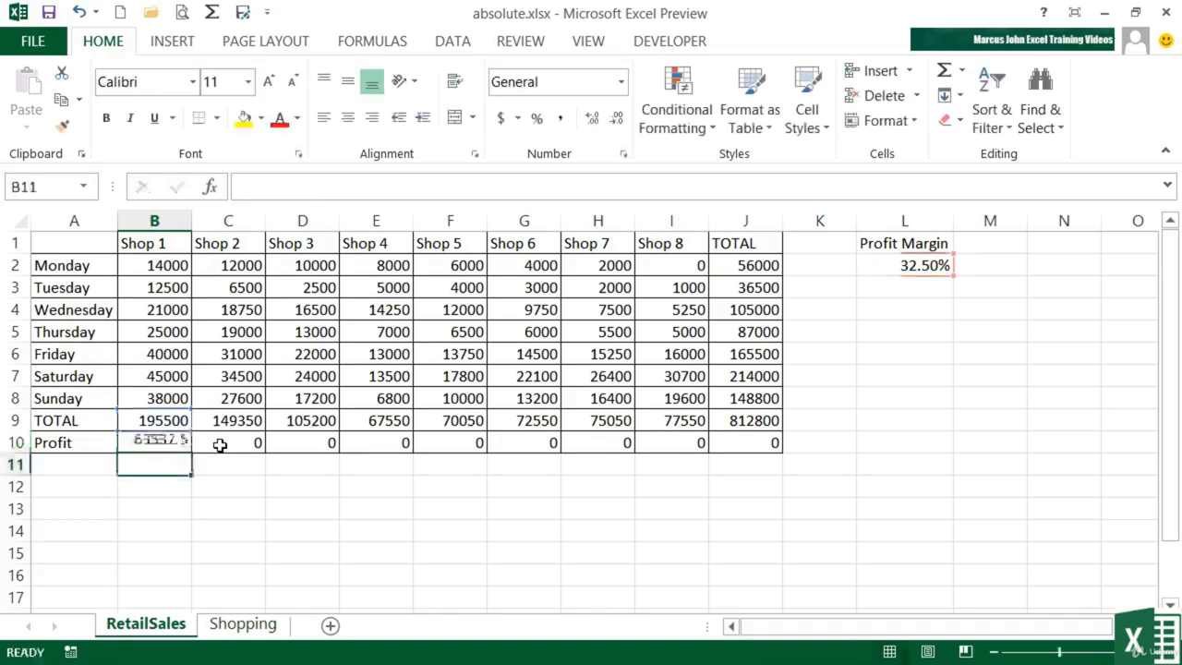
Copy the corrected B10 Profit formula across row 10 through J10.
key("Up")
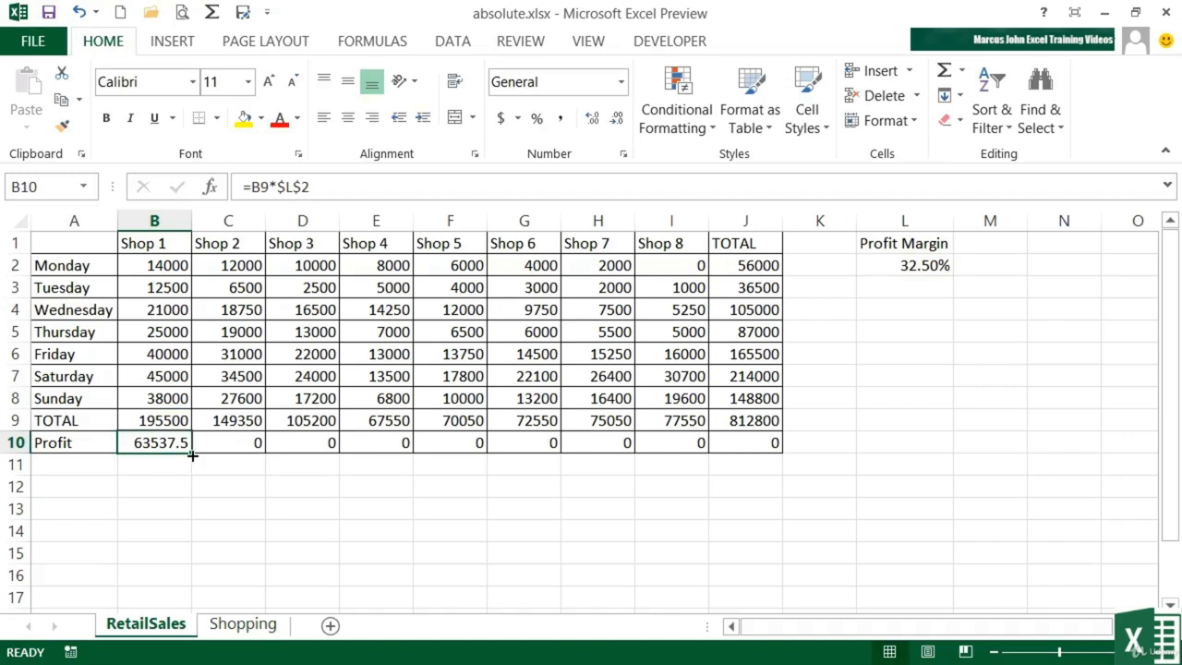
left_click_drag(191, 452, 763, 448)
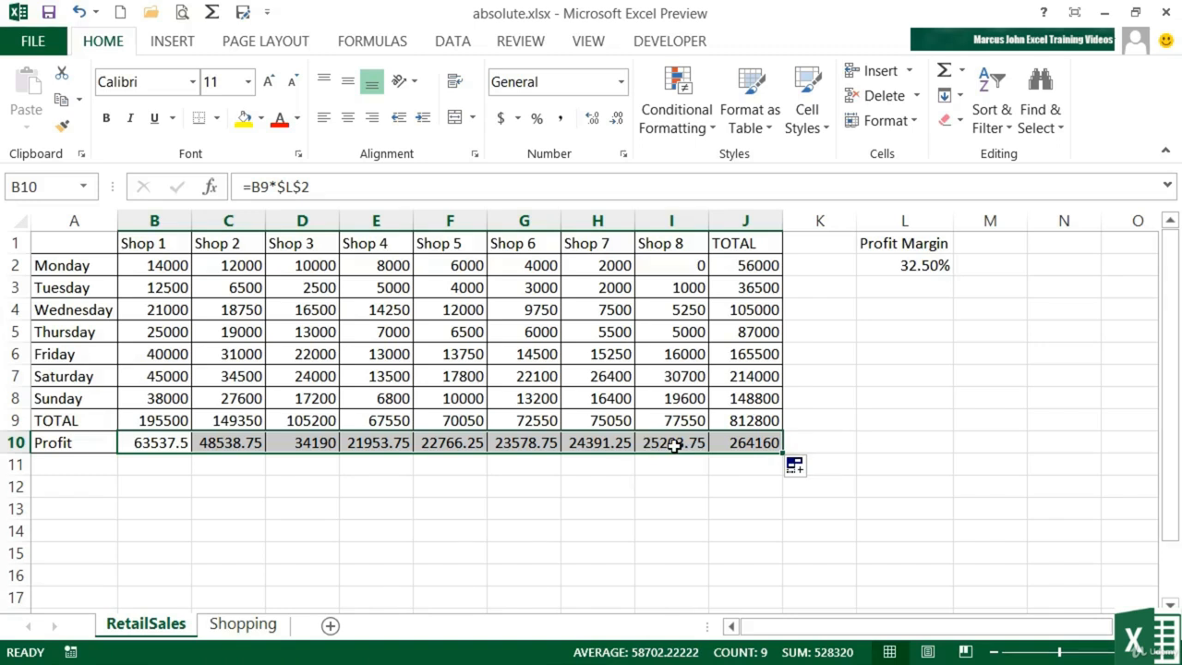
left_click(673, 444)
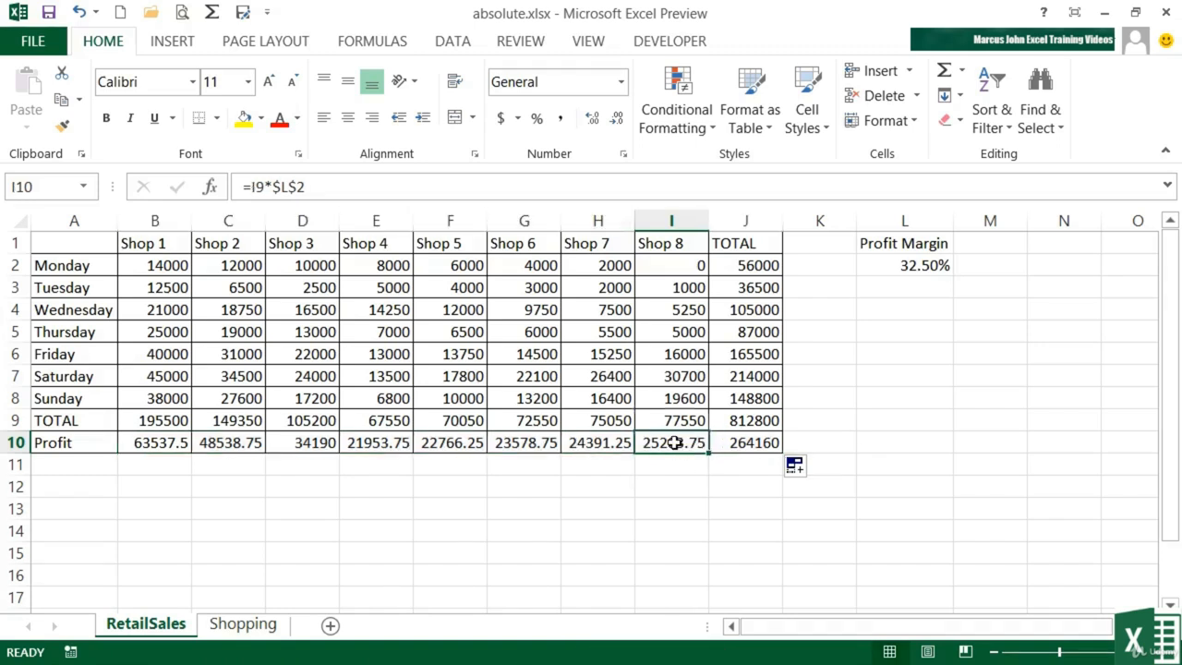
double_click(667, 445)
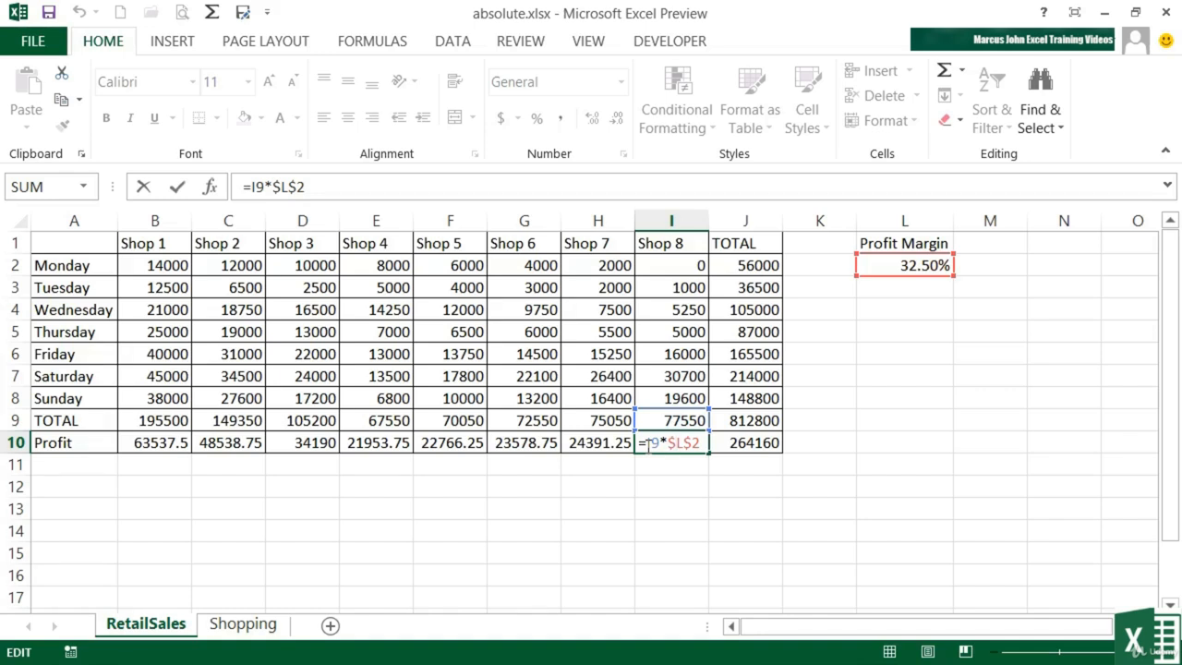
left_click_drag(672, 443, 678, 444)
key("Delete")
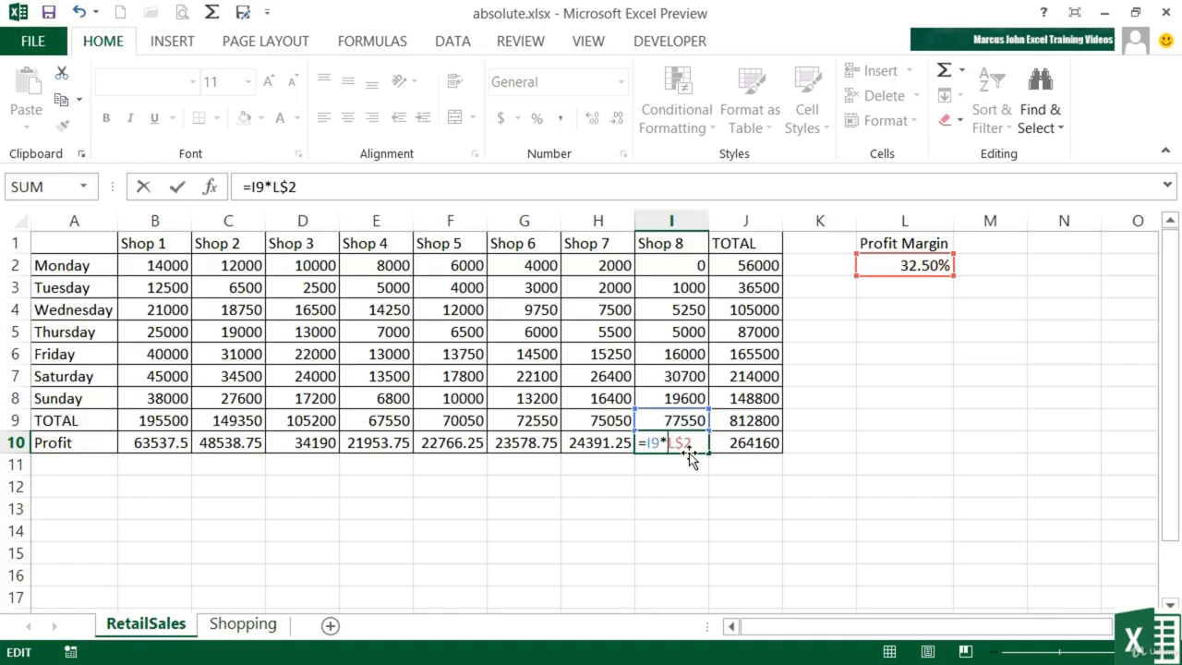
type("$")
key("BackSpace")
key("Escape")
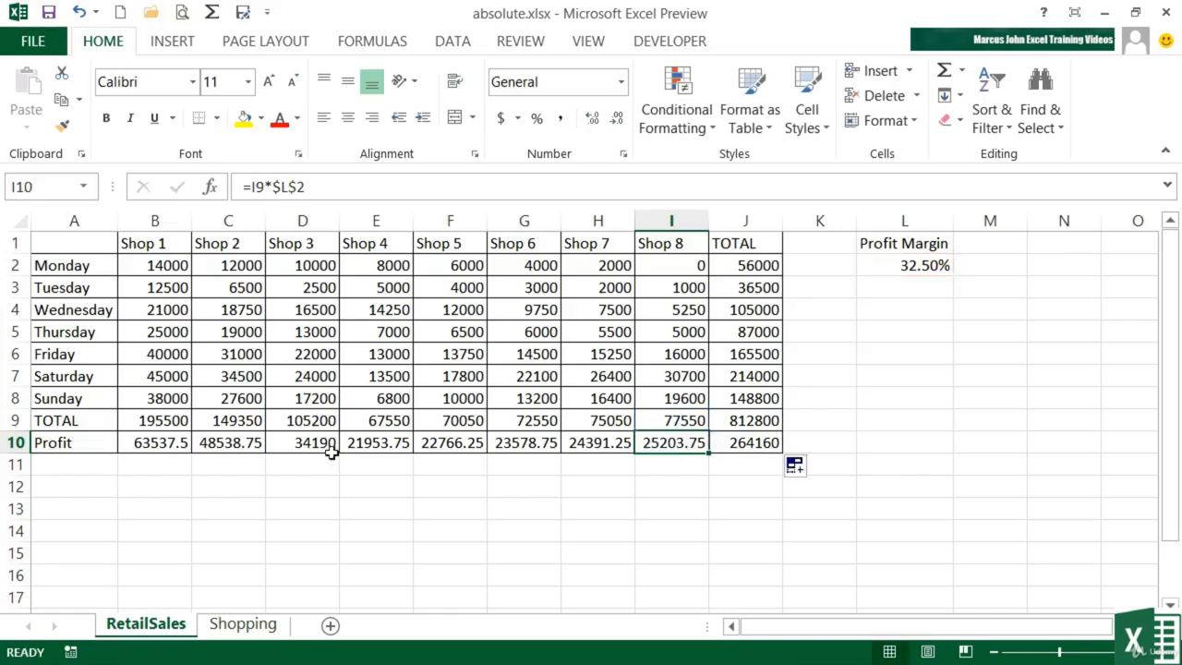
Remove both dollar signs from the L2 reference in B10's formula.
double_click(172, 444)
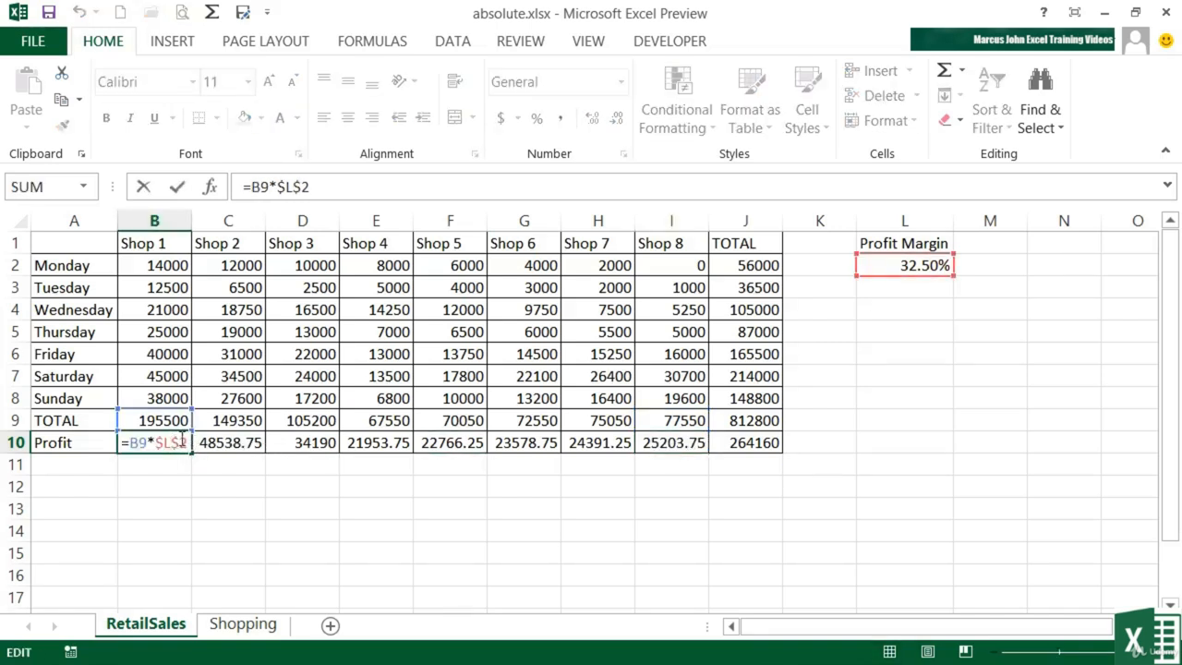
key("BackSpace")
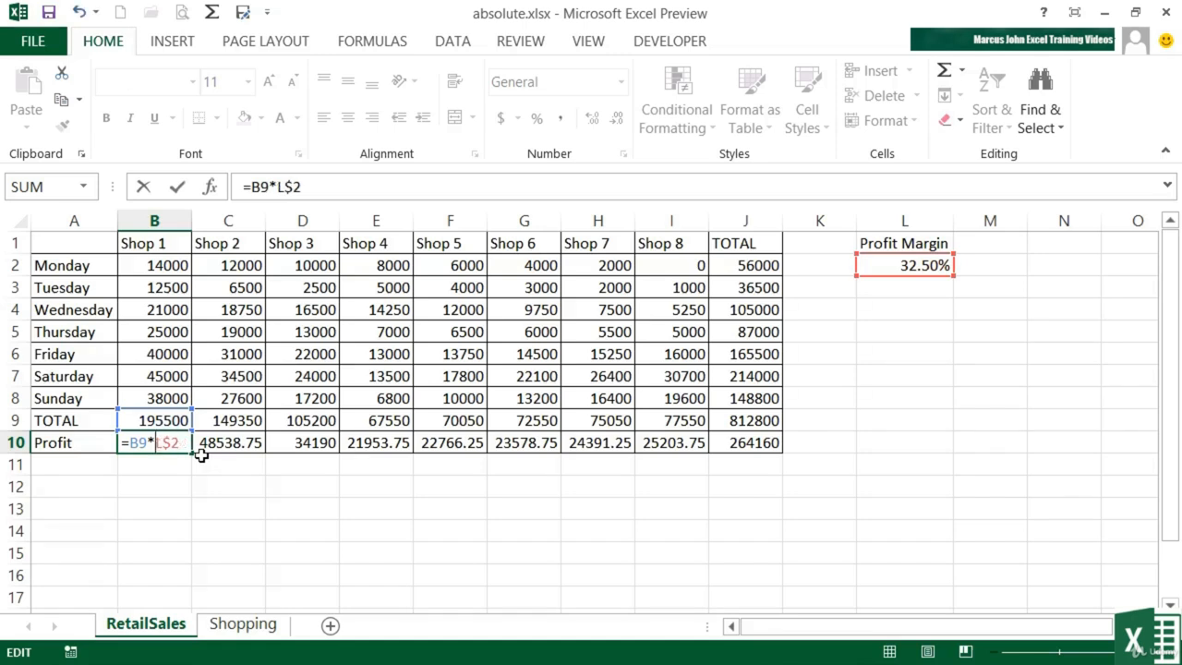
key("Right")
key("Delete")
key("Escape")
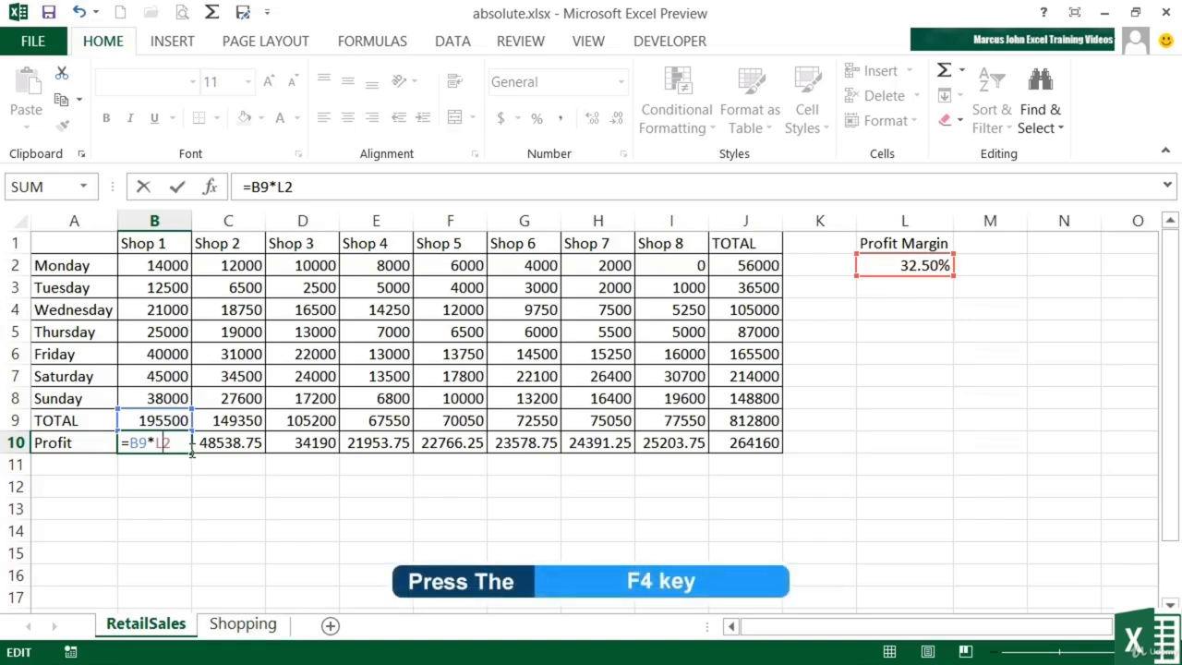
Cycle the L2 reference through its reference types with F4, ending at $L$2, and commit B10.
key("F4")
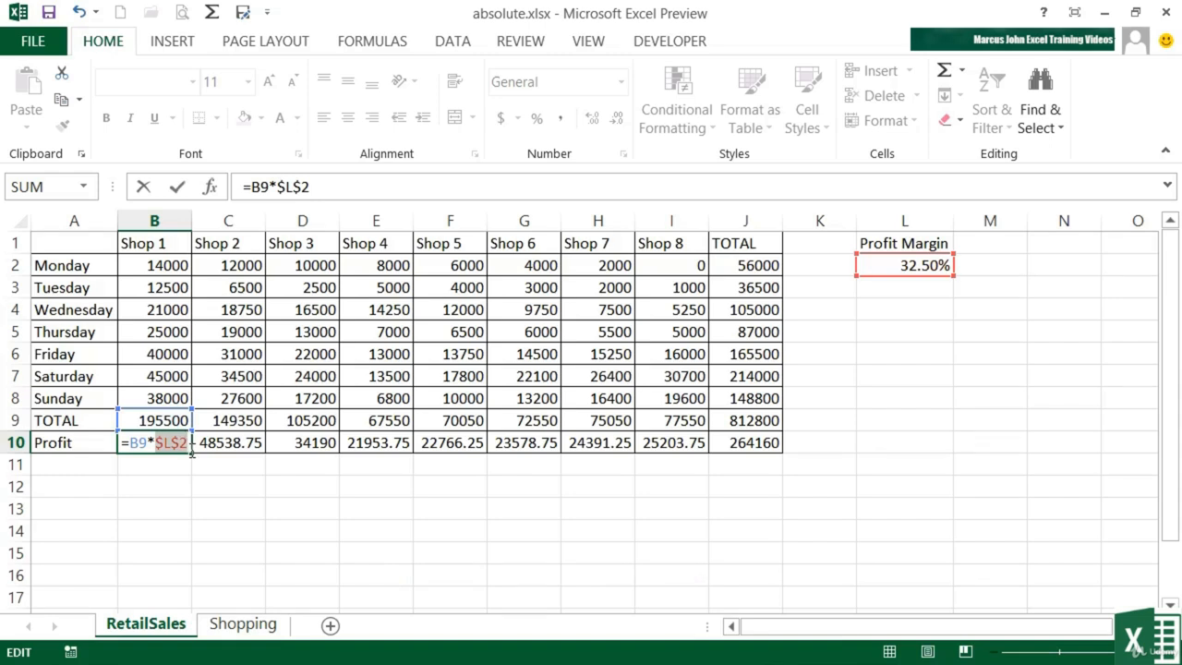
key("F4")
key("F4")
key("F4")
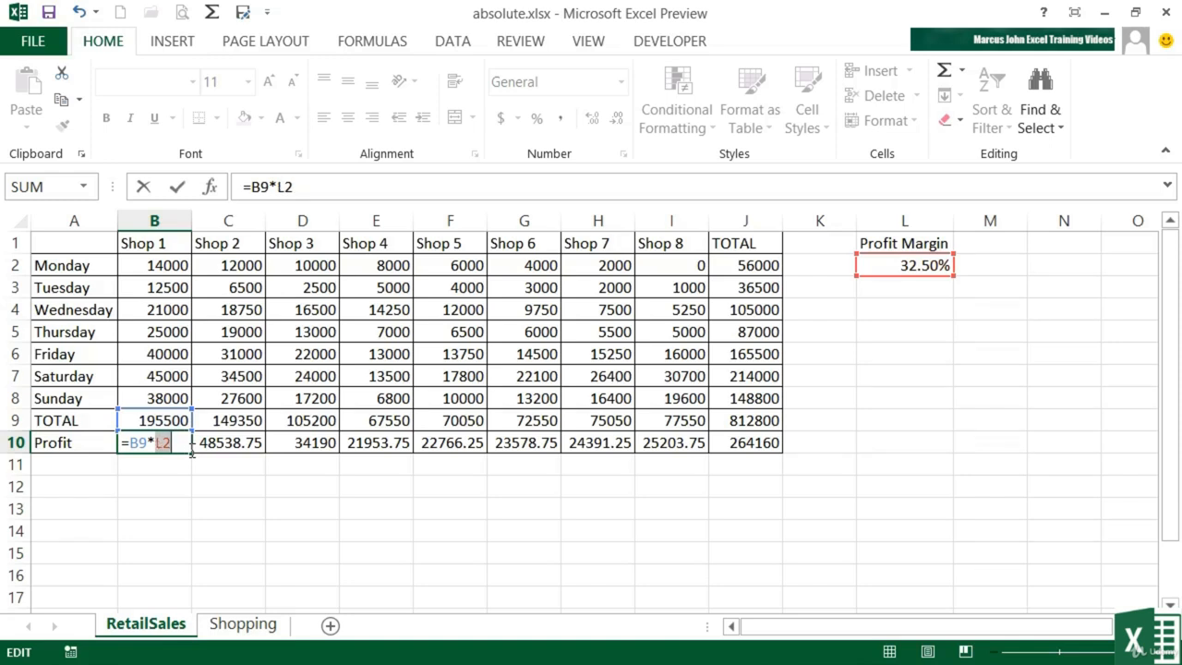
key("F4")
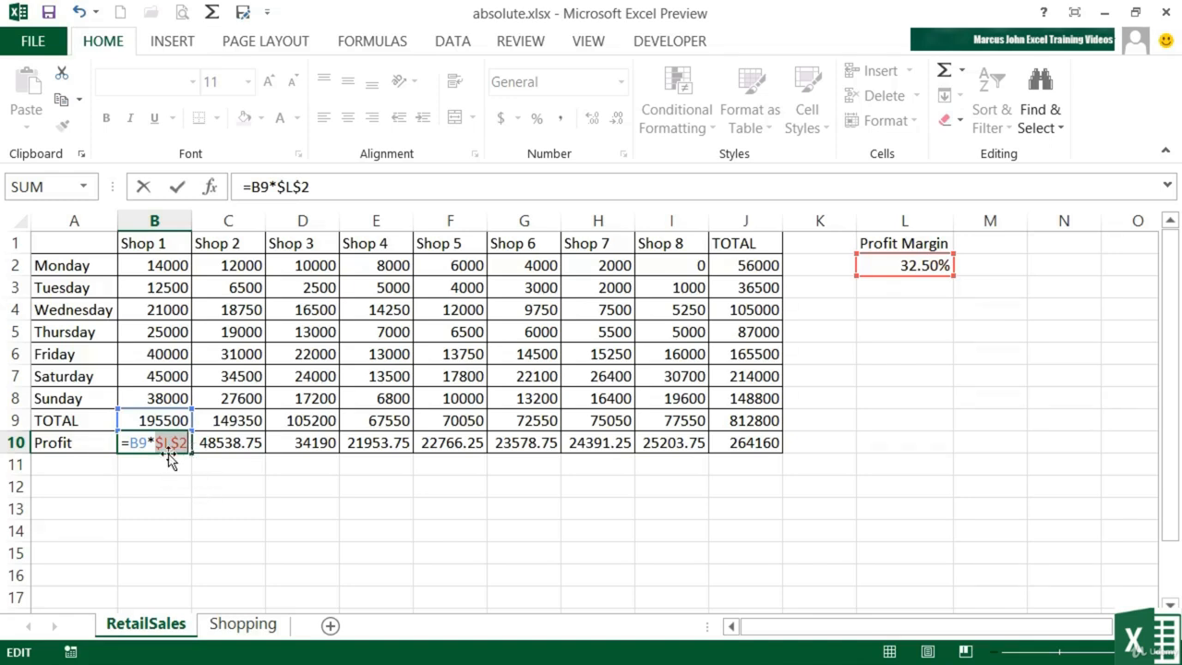
key("Tab")
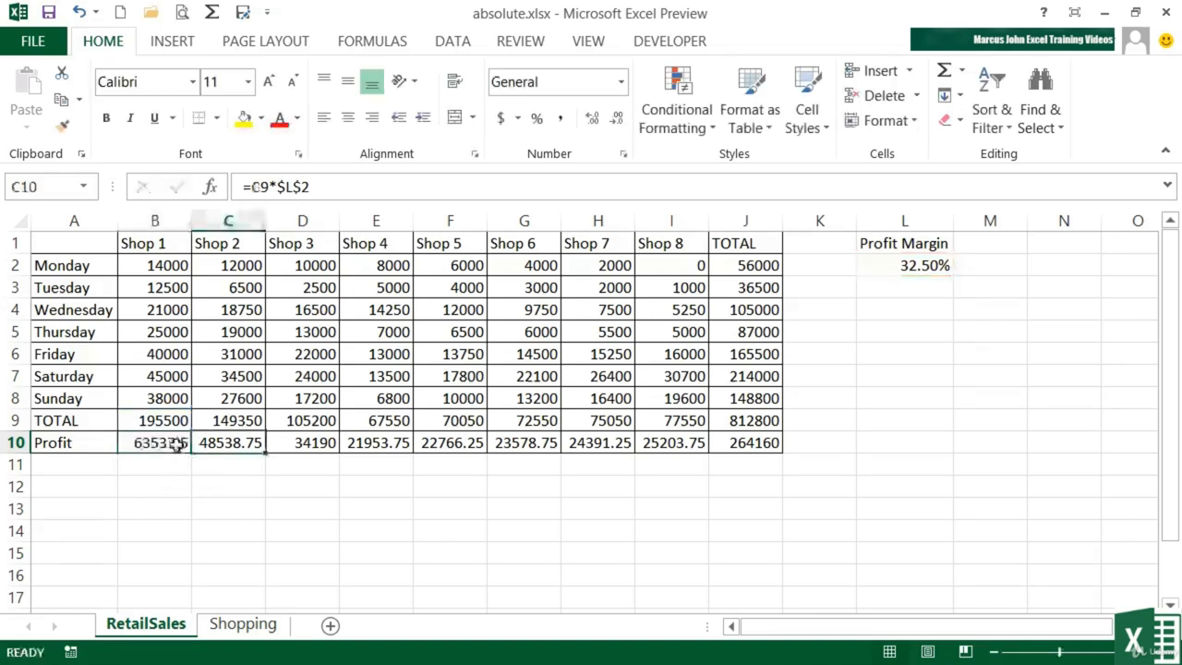
Refill B10's formula across row 10 to J10, then switch to the Shopping sheet.
left_click(175, 443)
left_click_drag(190, 453, 776, 434)
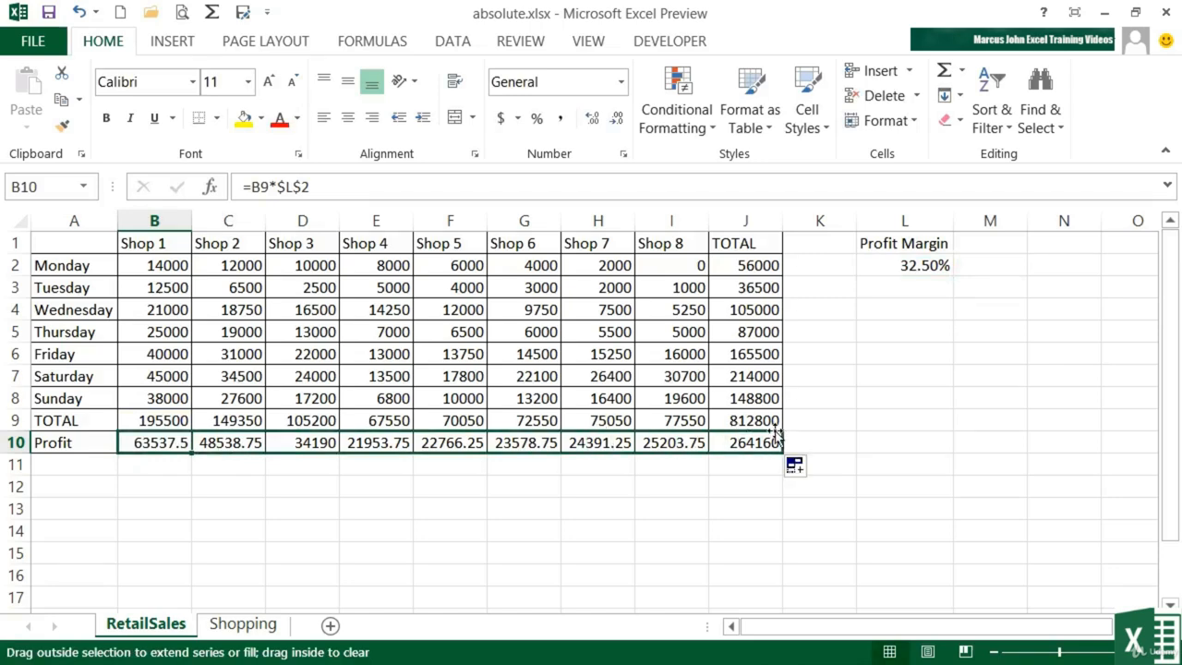
left_click(239, 628)
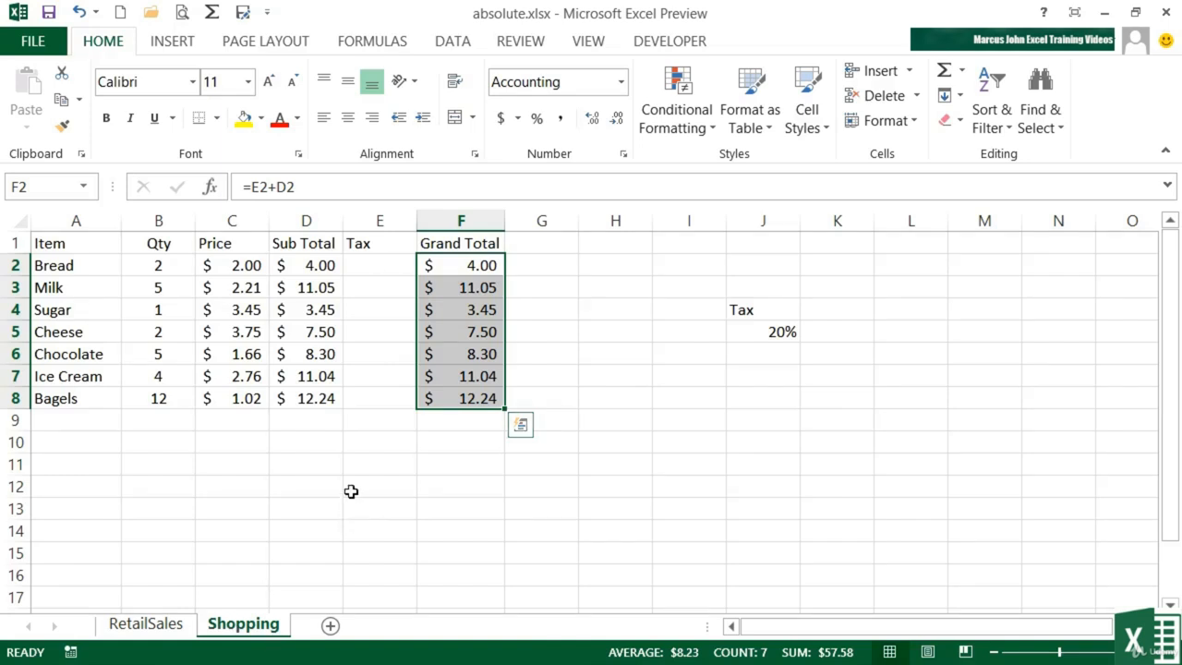
Enter a Tax formula in E2 that multiplies the Sub Total D2 by the tax rate in J5.
left_click(153, 267)
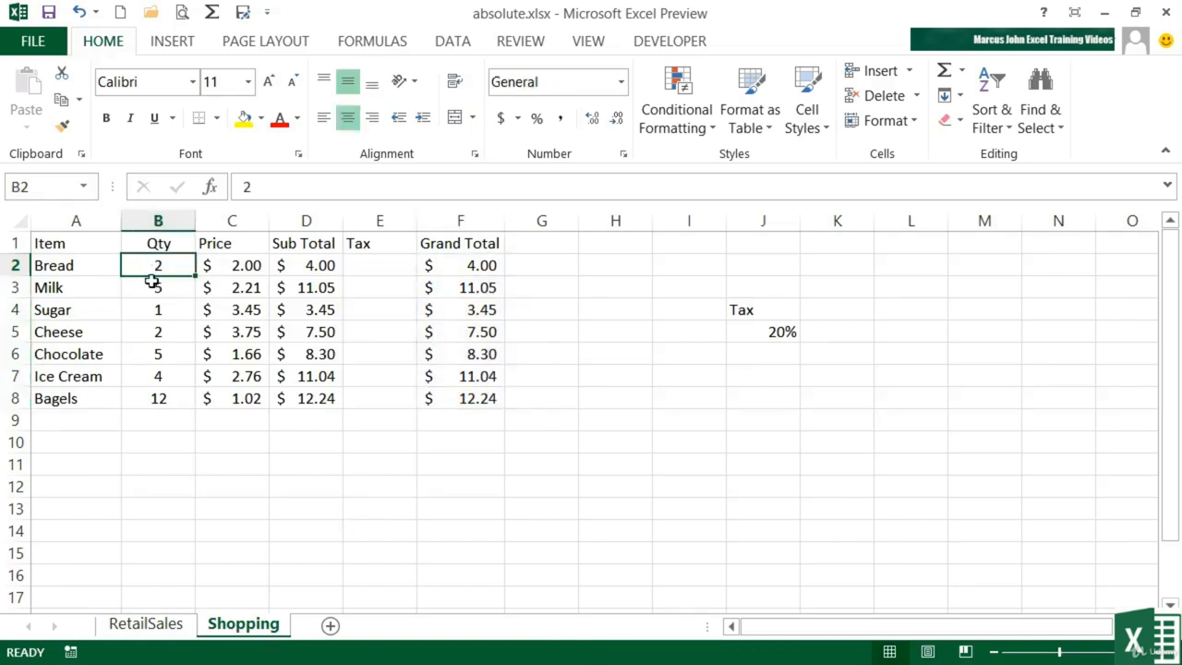
left_click(234, 268)
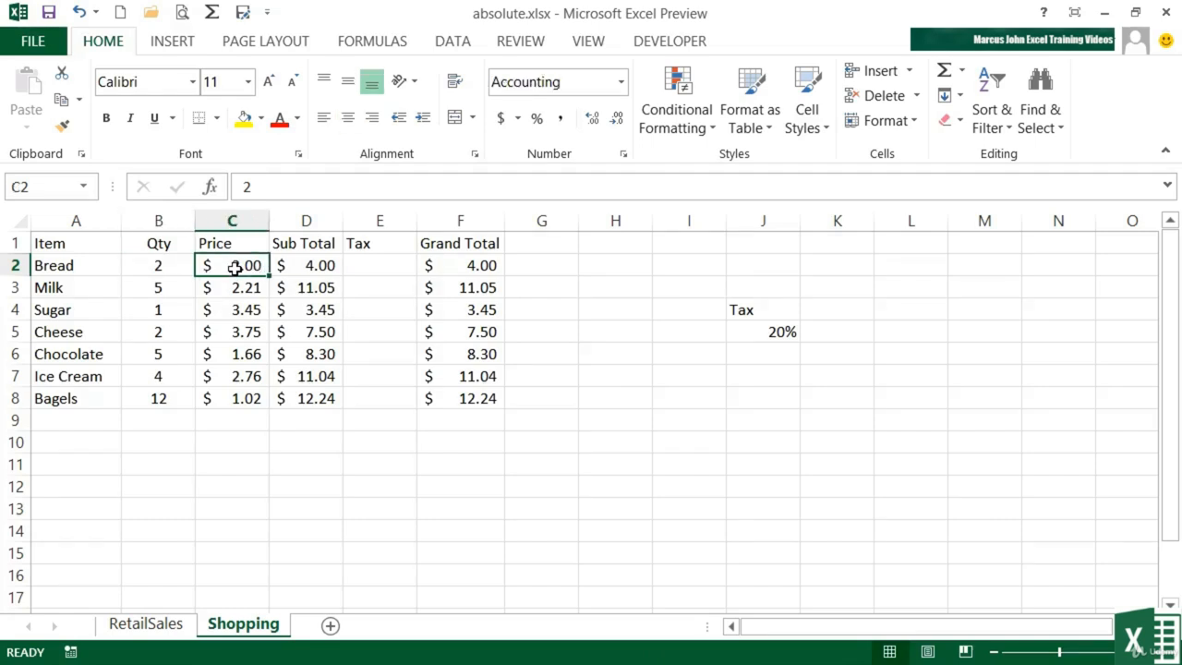
left_click(306, 264)
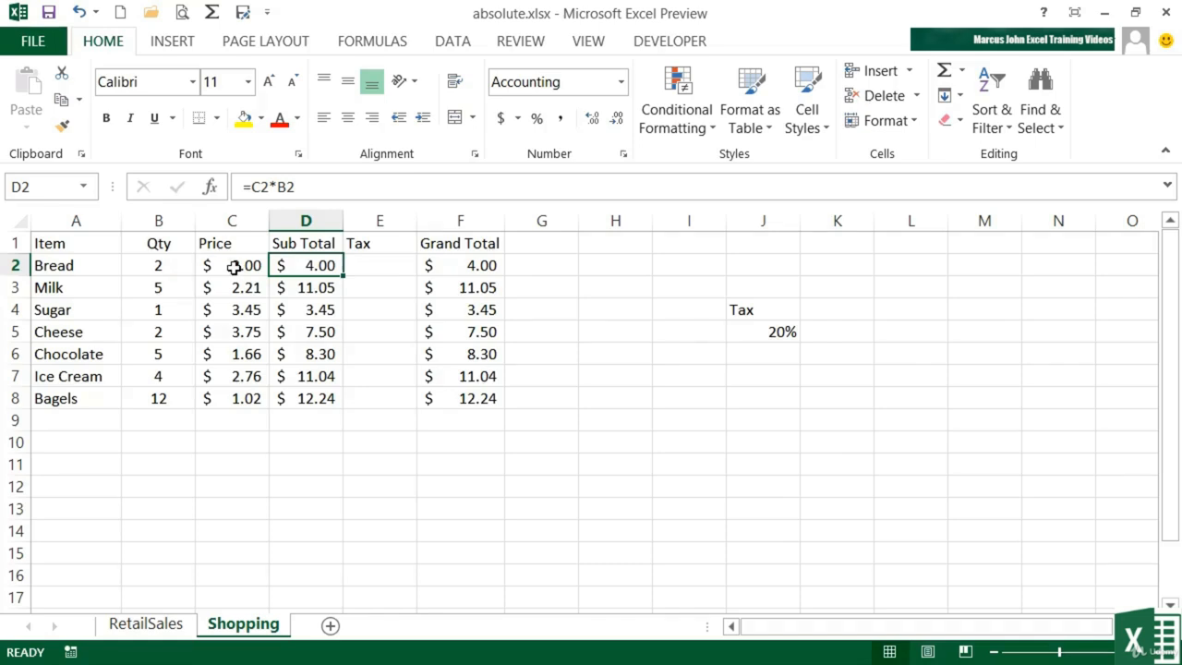
left_click(474, 267)
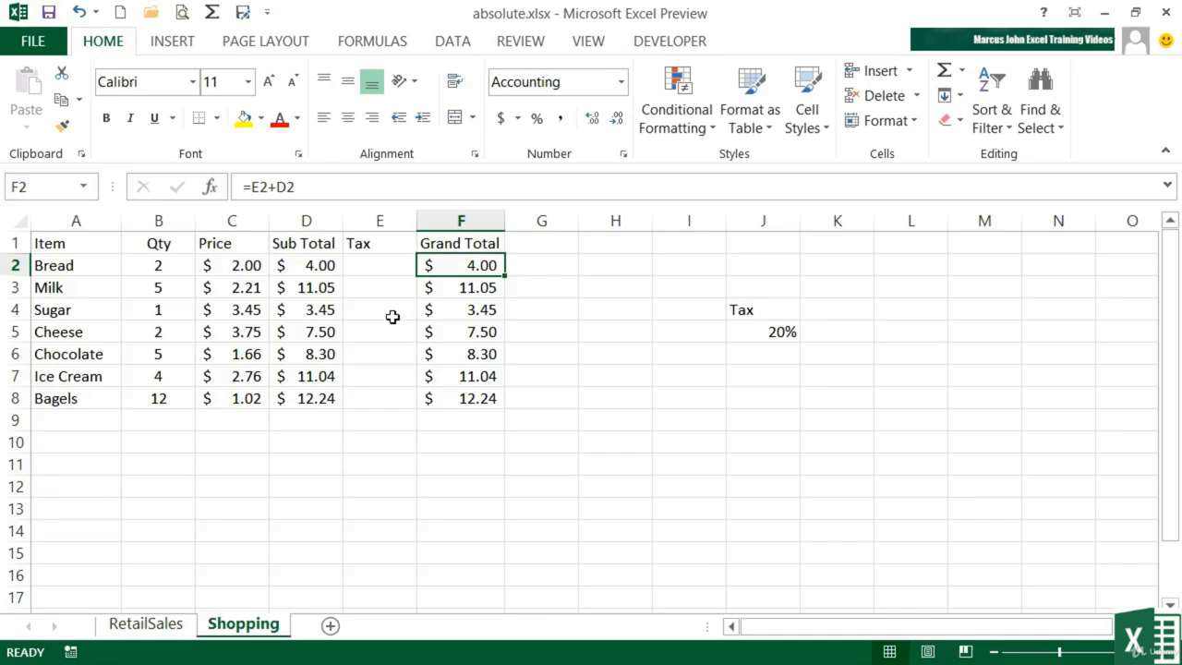
left_click(374, 270)
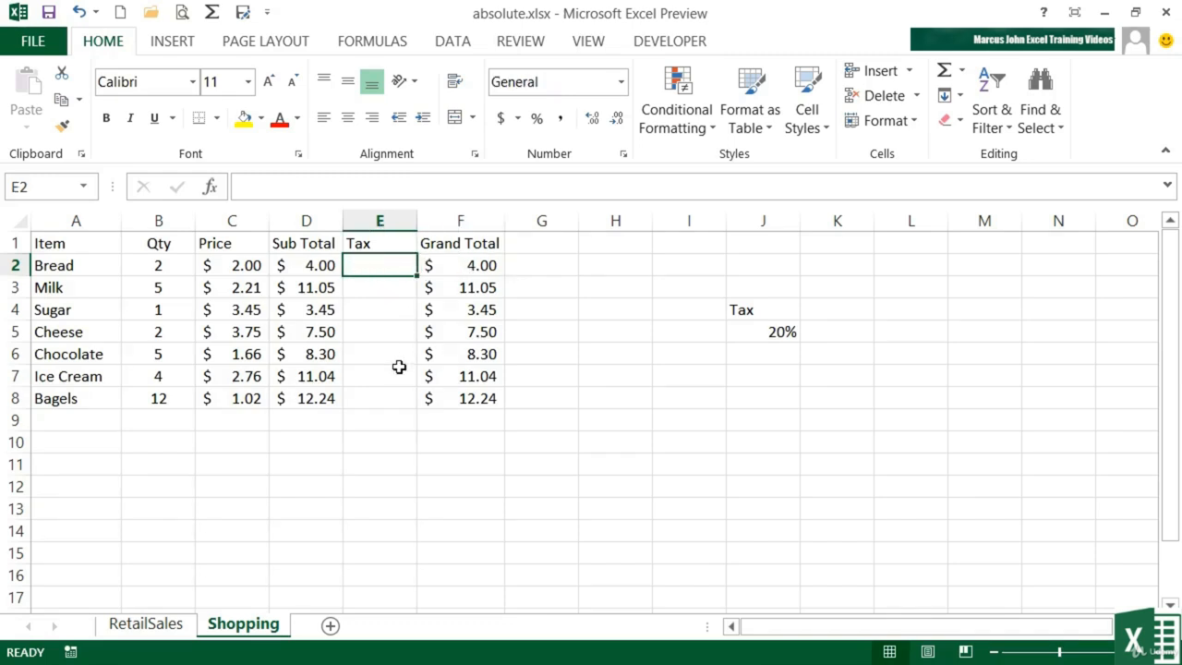
type("=")
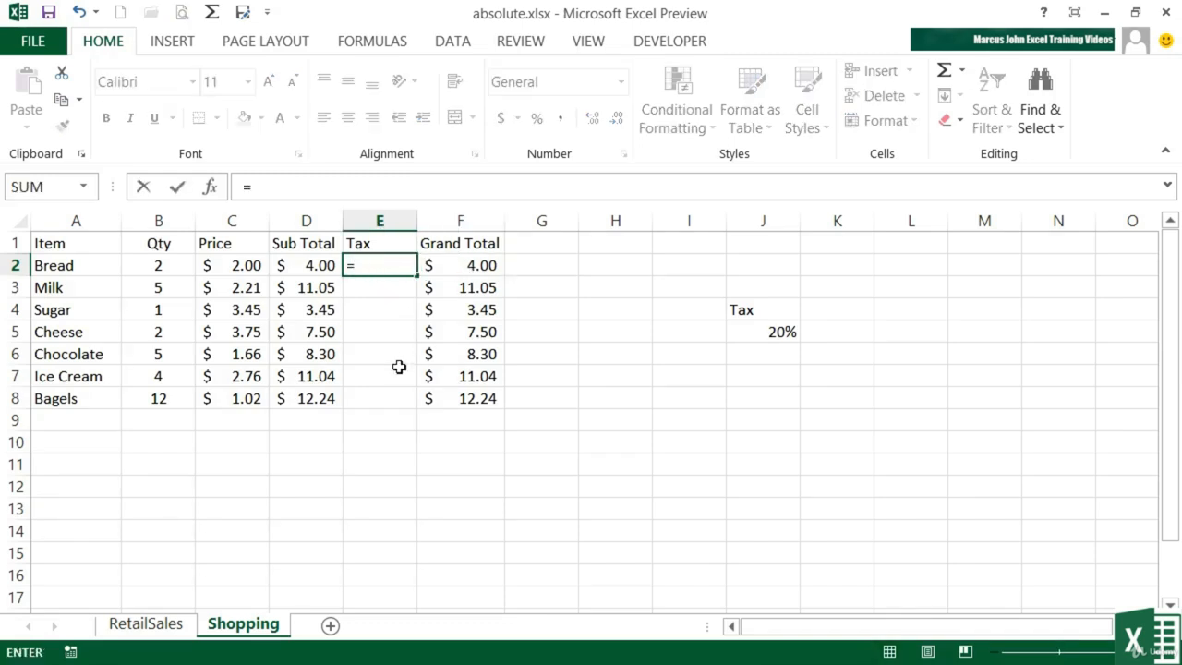
key("Left")
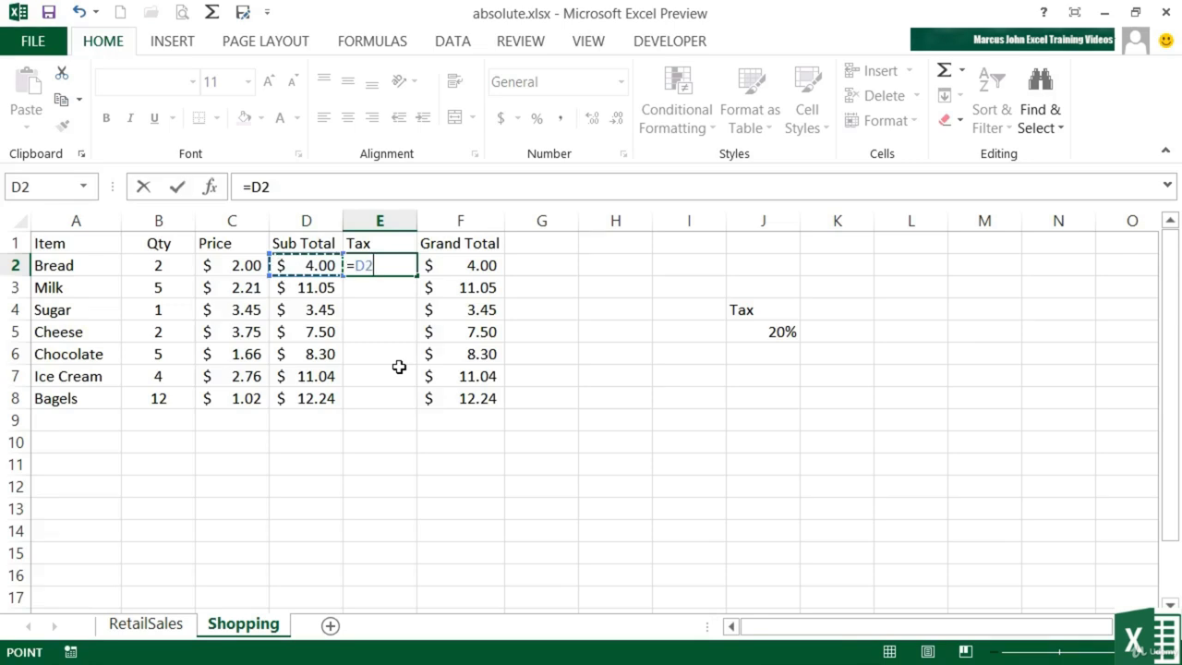
type("*")
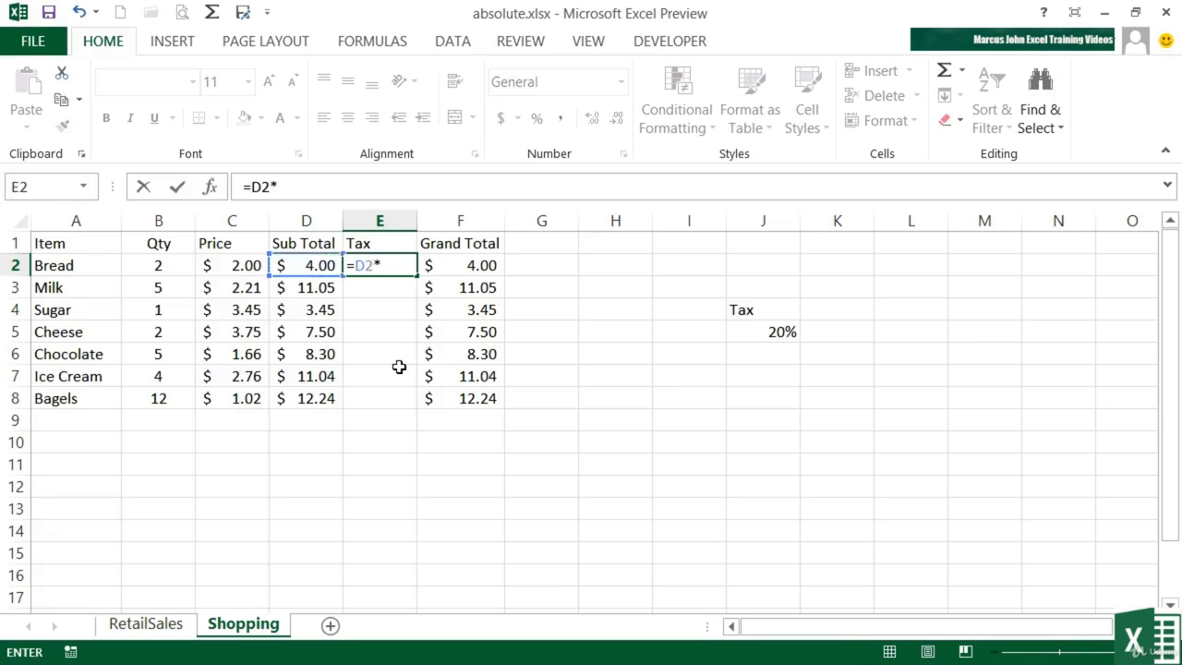
left_click(774, 331)
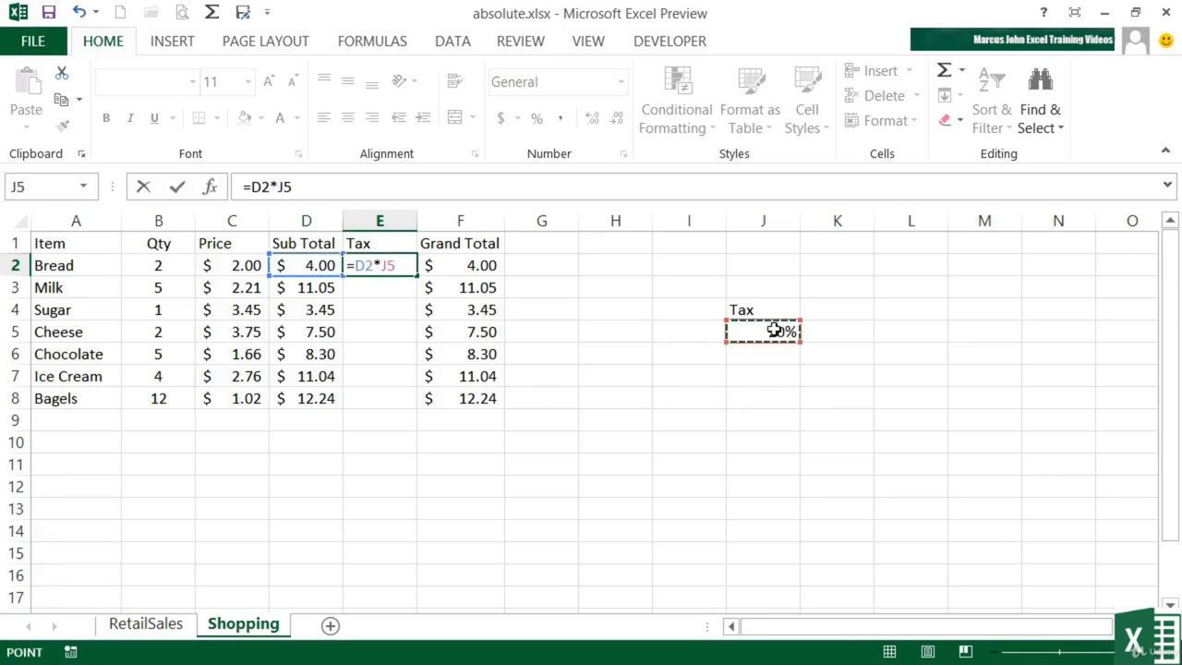
key("Return")
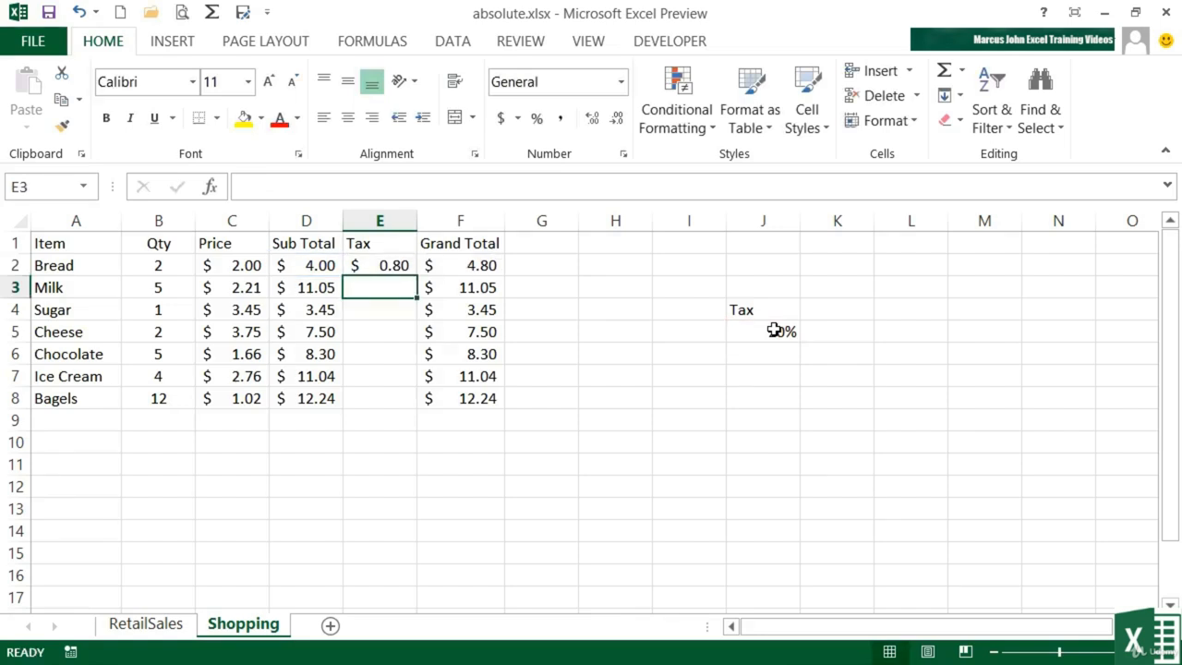
Fill E2's tax formula down the Tax column to E8 and inspect the copied formulas in E4 to E7.
key("Up")
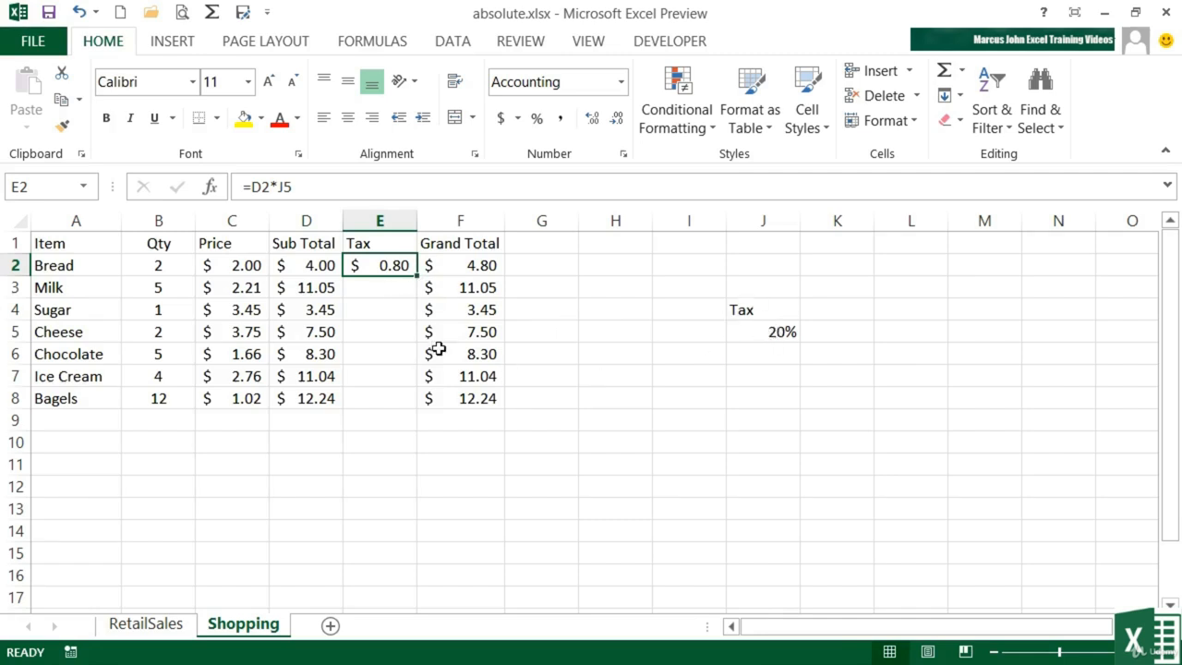
double_click(420, 274)
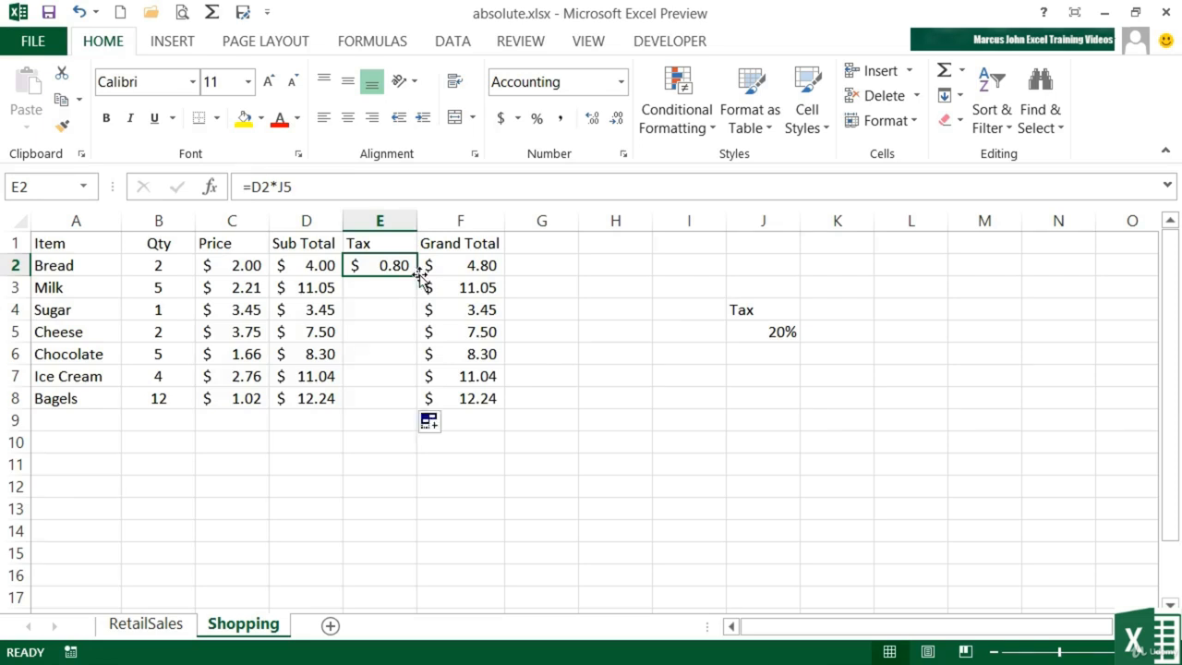
left_click(395, 283)
left_click(380, 310)
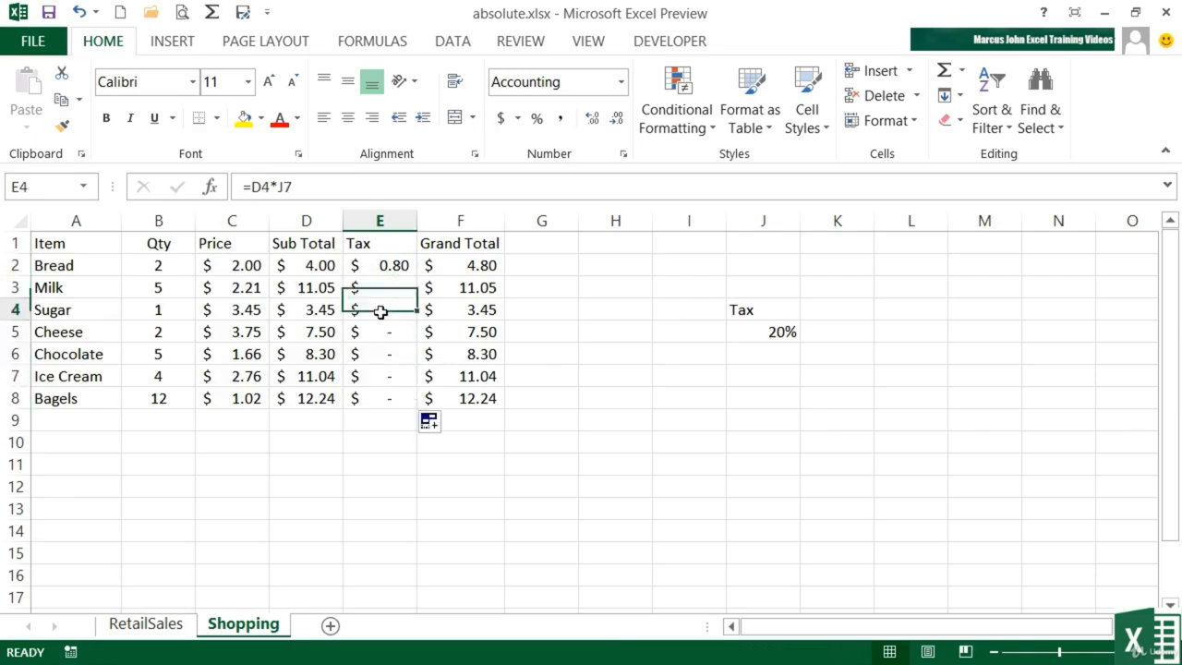
left_click(380, 331)
left_click(381, 353)
left_click(381, 376)
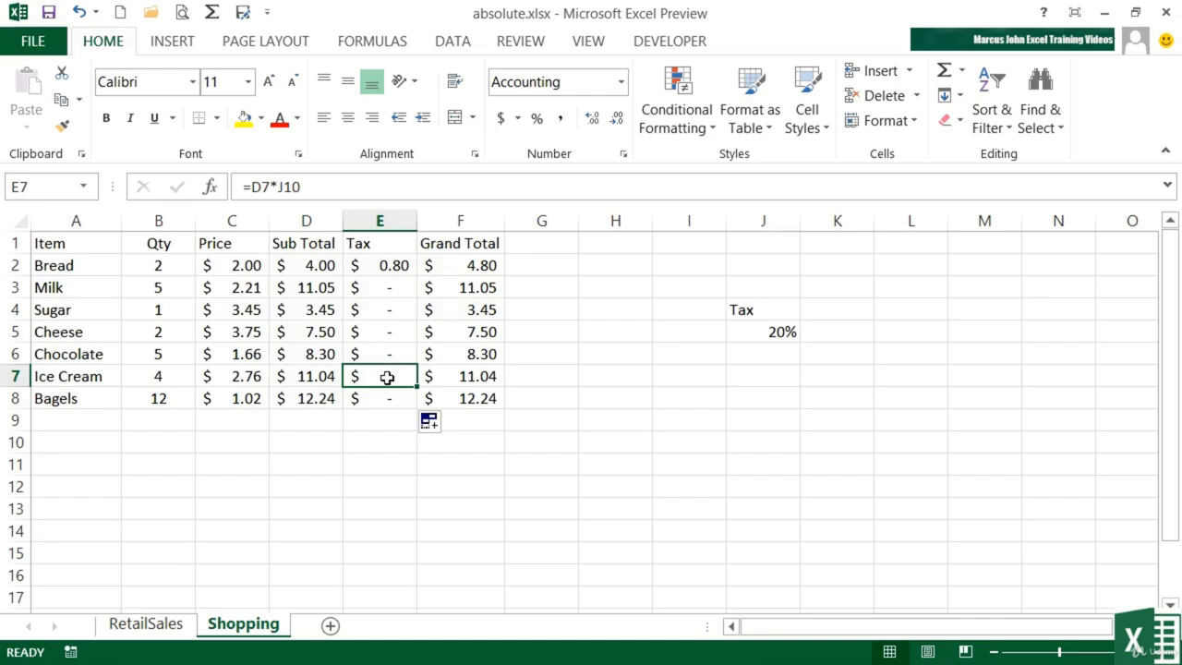
double_click(387, 377)
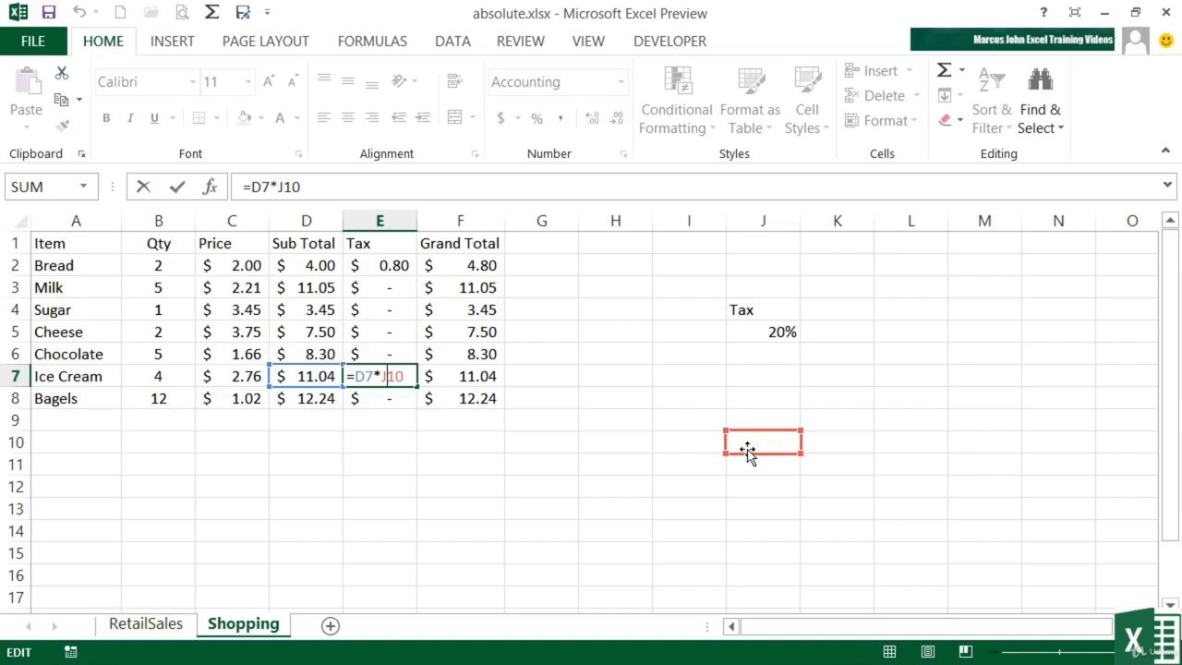
key("ctrl+Return")
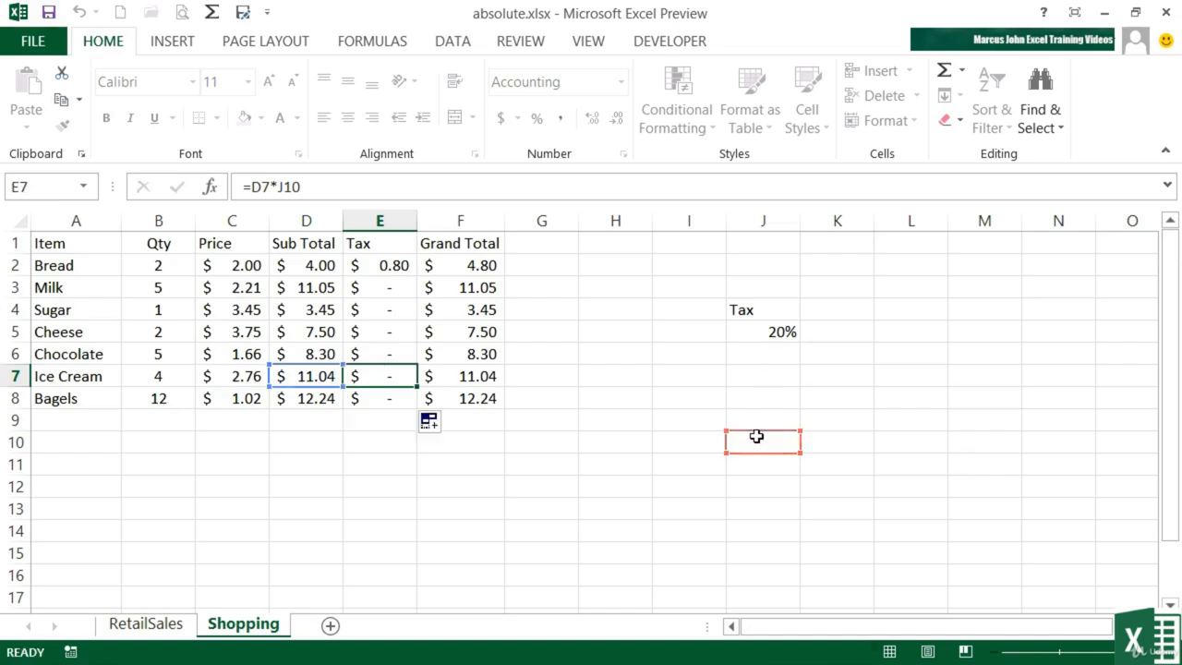
Make the J5 reference in E2's formula absolute as $J$5 and commit it.
left_click(385, 267)
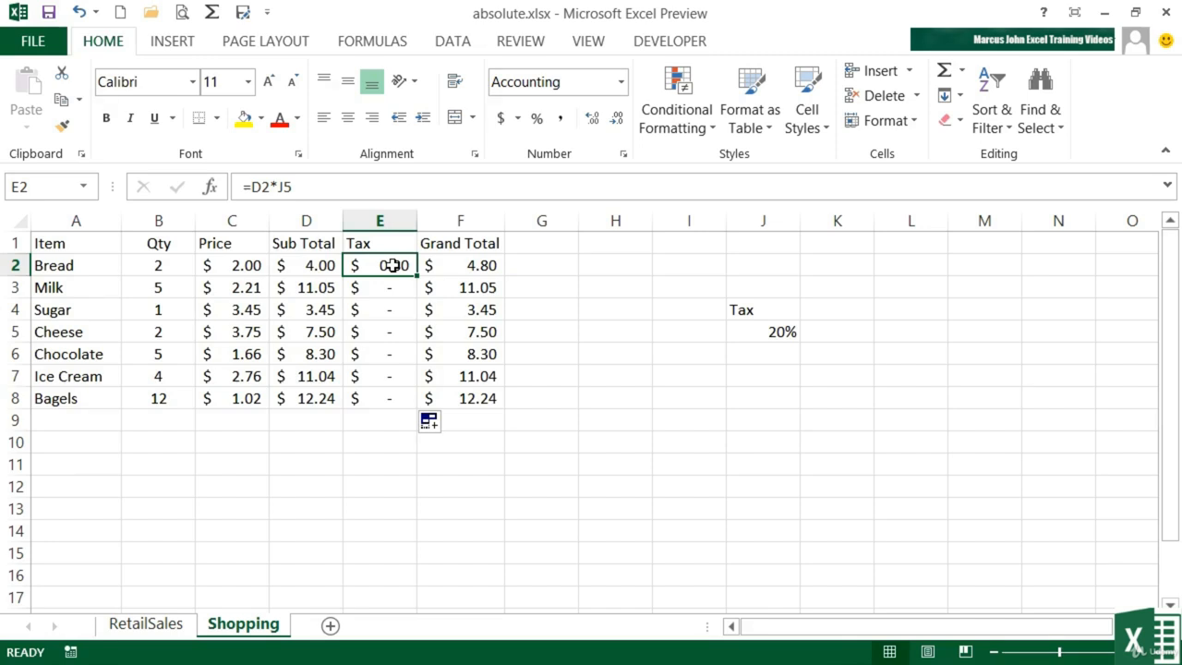
double_click(393, 266)
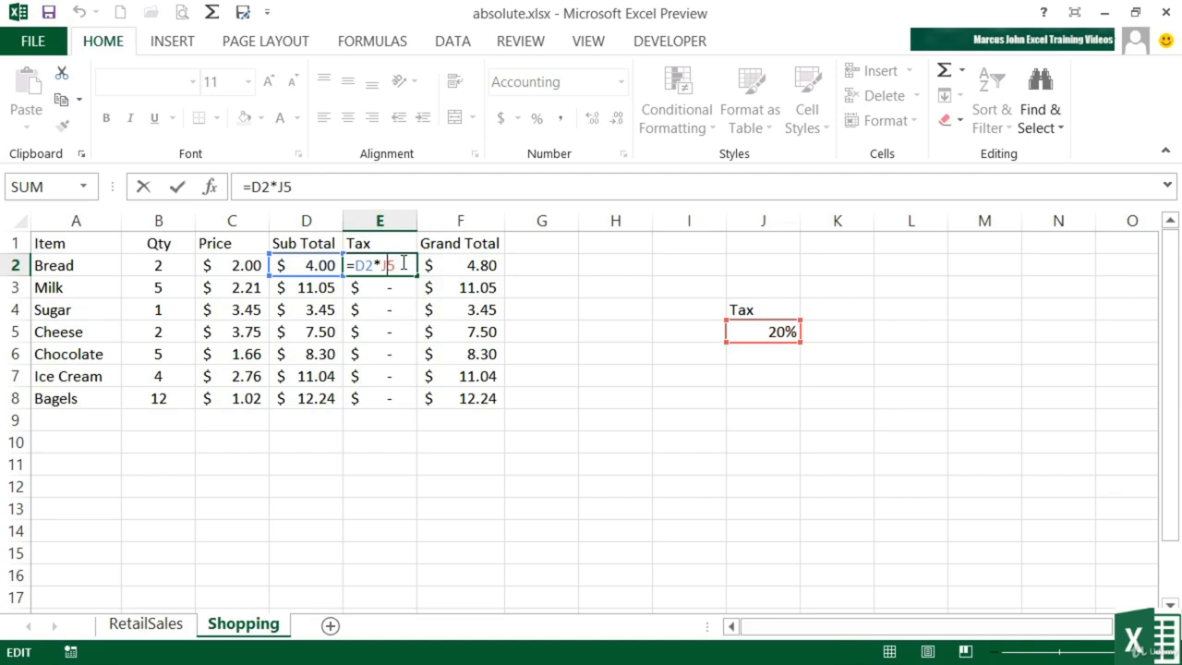
key("F4")
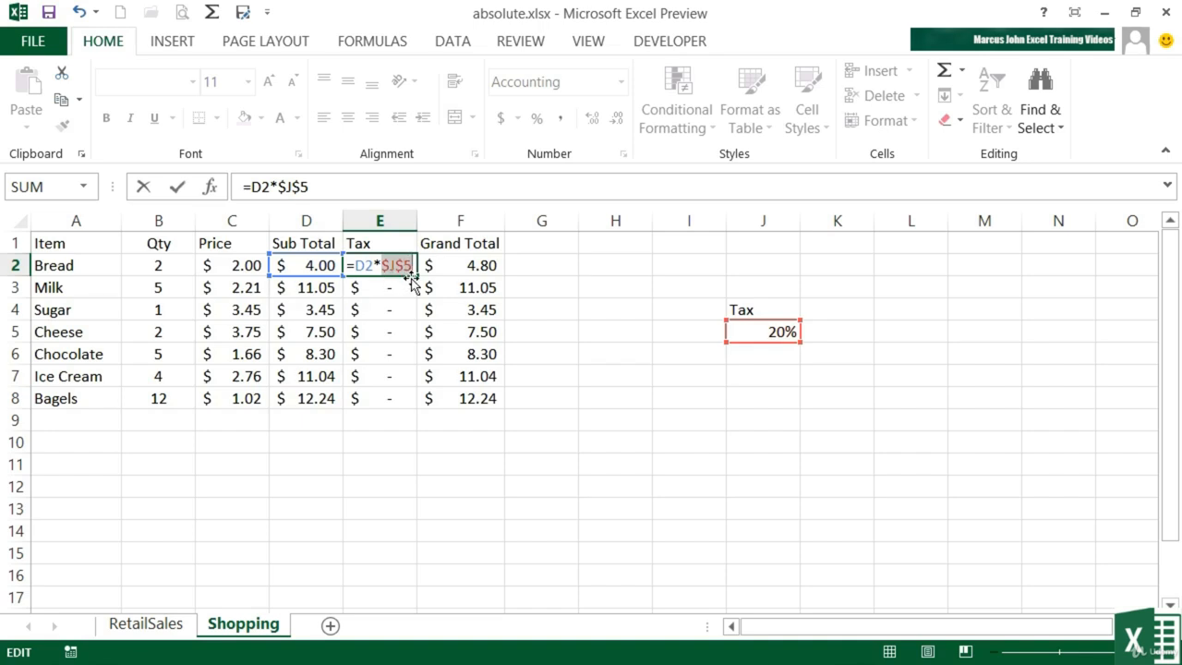
key("Return")
Refill E2's formula down the Tax column through E8 and check the copied formulas in E3 to E5.
left_click(397, 268)
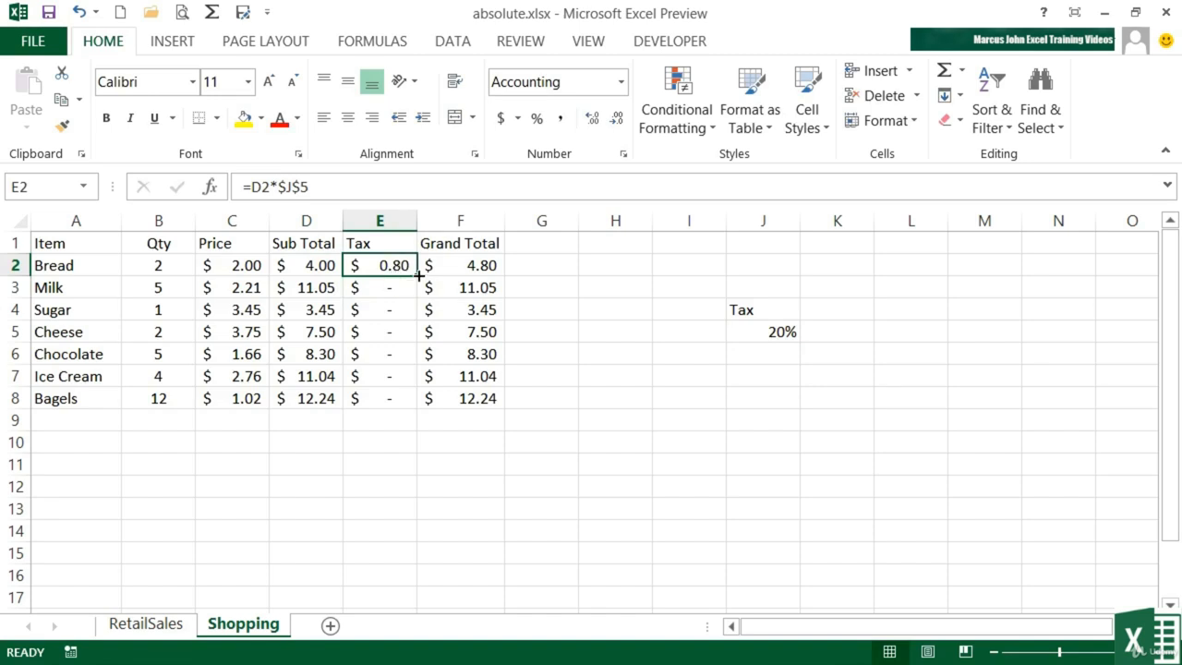
double_click(419, 275)
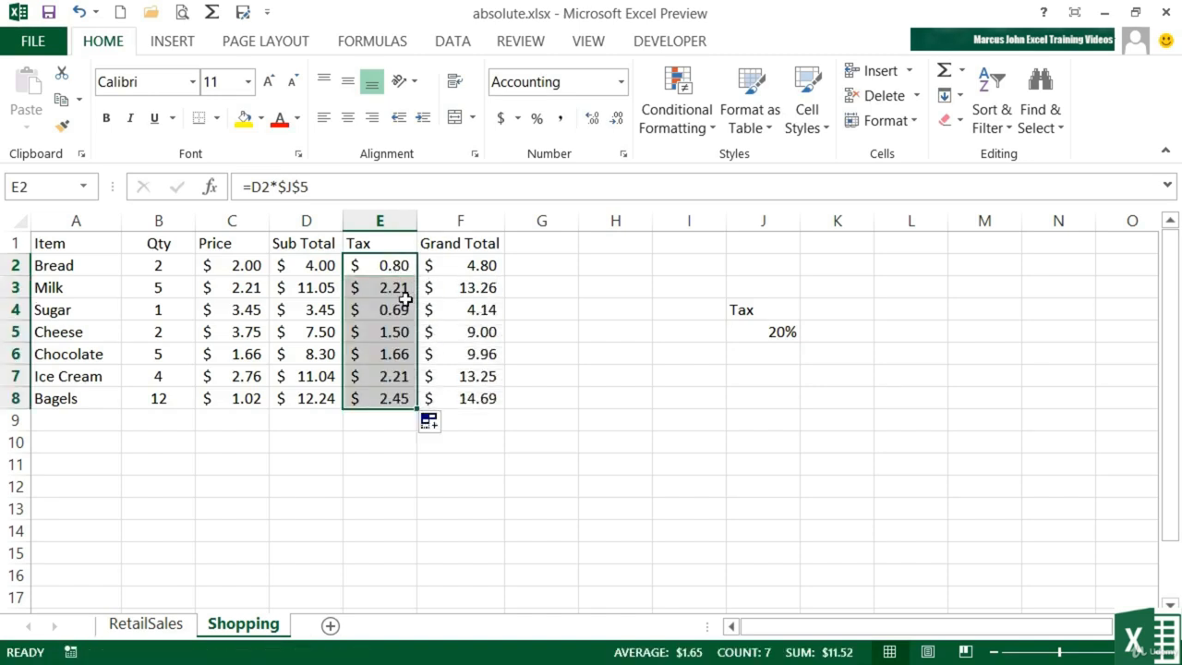
left_click(397, 290)
left_click(397, 312)
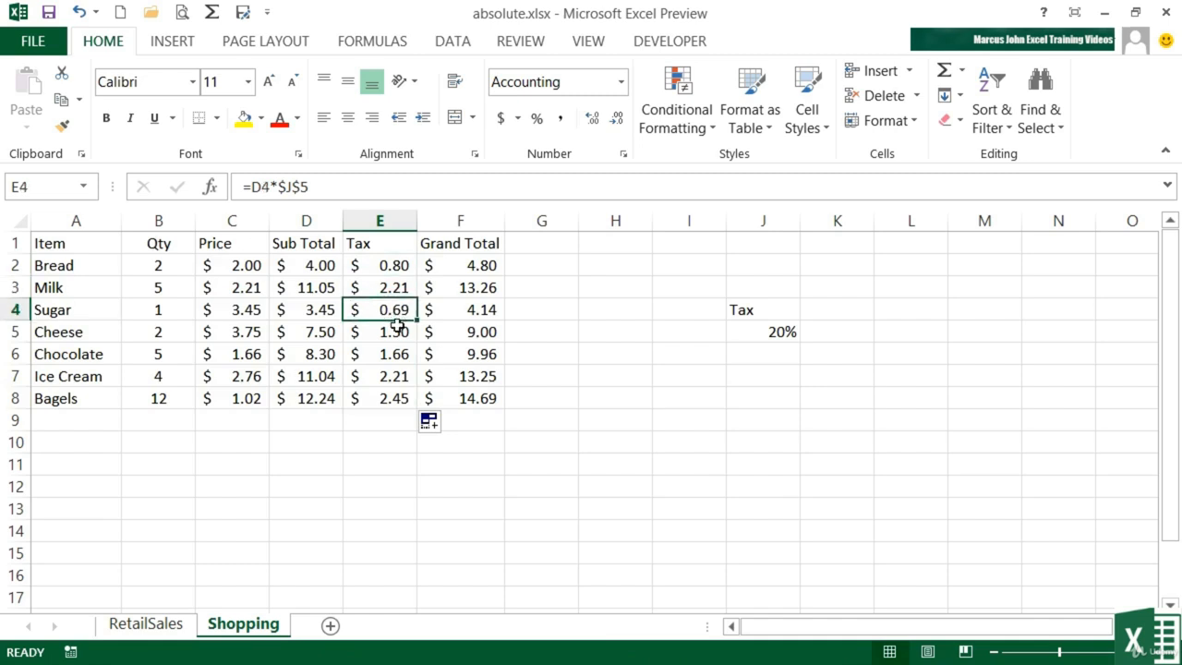
left_click(397, 335)
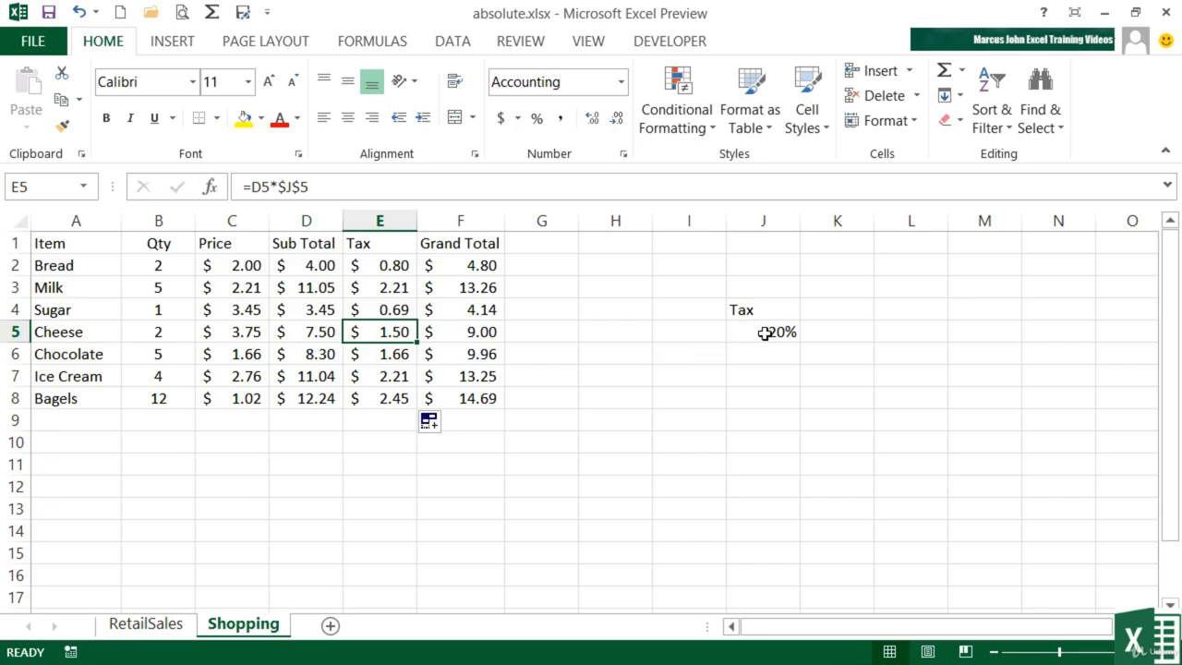
Change the tax rate in J5 to 25%.
left_click(773, 333)
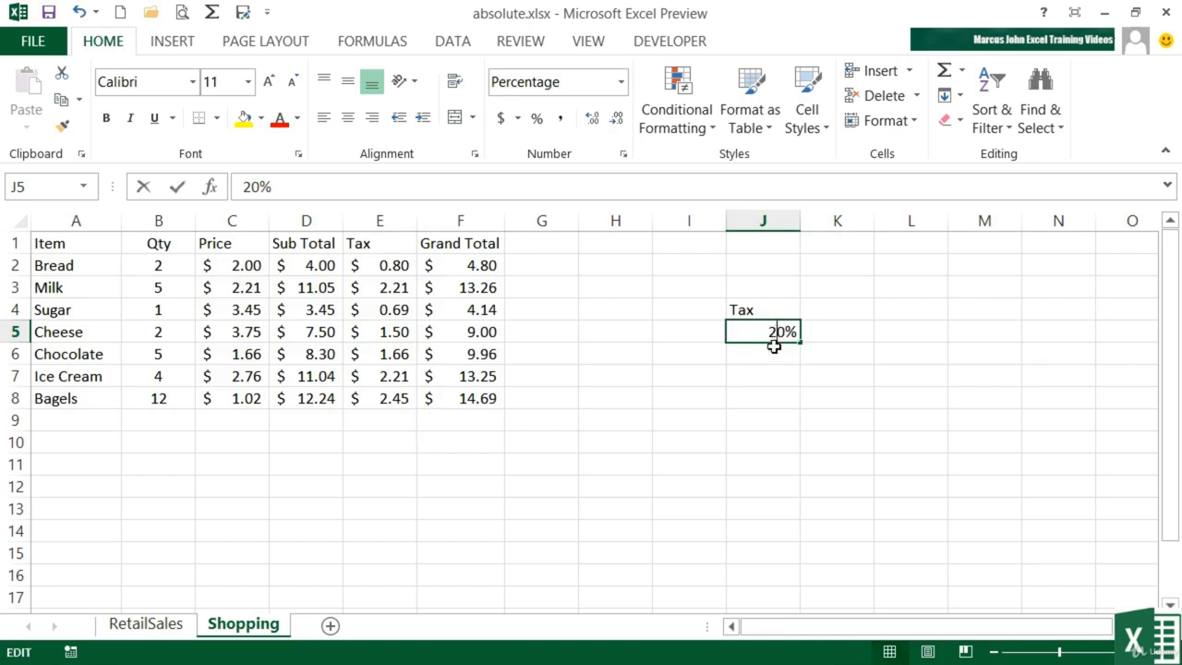
type("25")
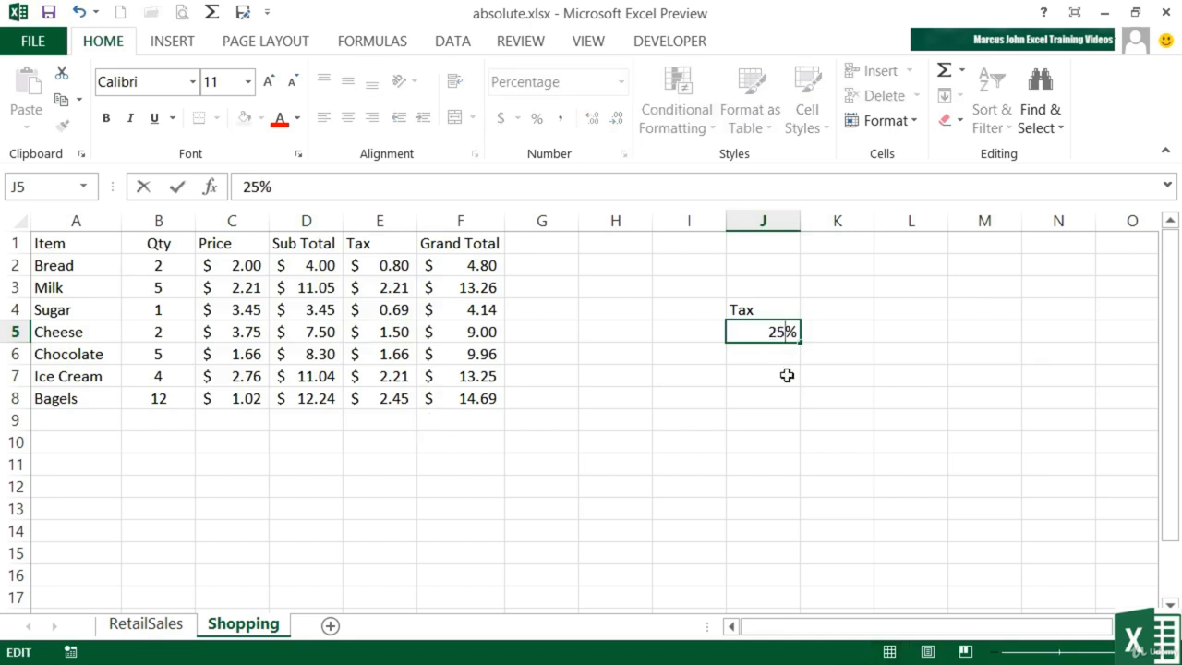
key("Return")
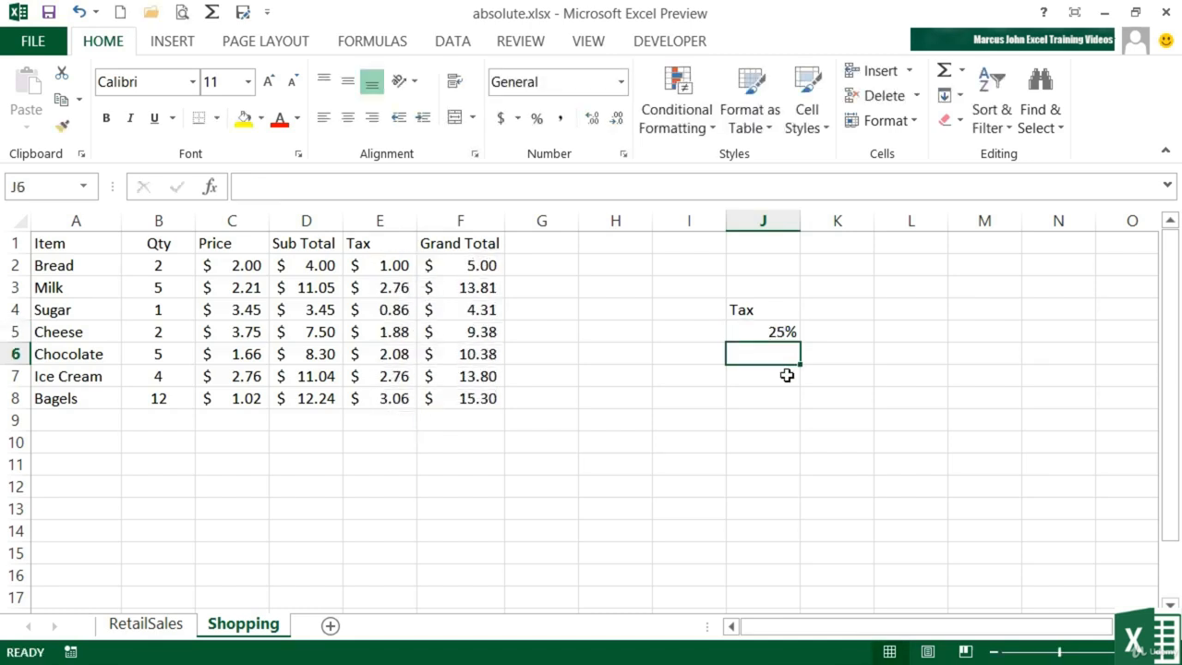